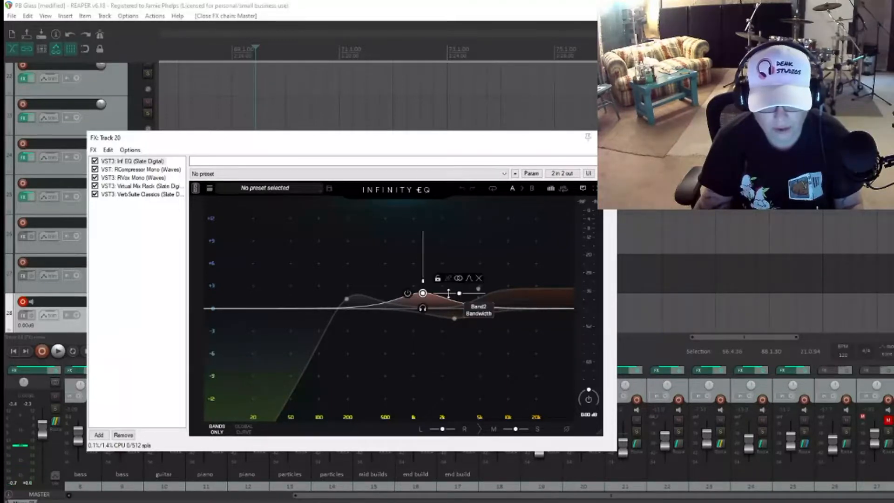
Narrow the bandwidth of the 1.24 kHz boost band in Track 20's Infinity EQ.
mouse_move(460, 294)
left_mouse_down()
mouse_move(443, 294)
mouse_move(454, 293)
left_mouse_up()
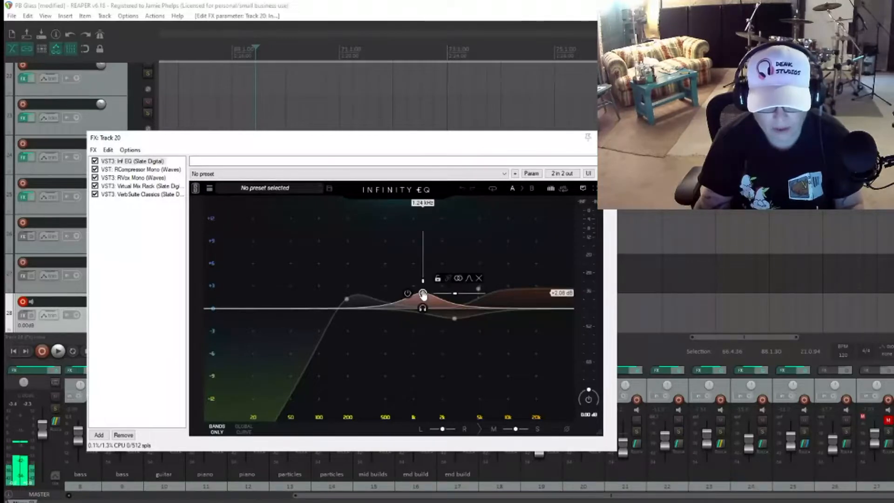
left_click(285, 281)
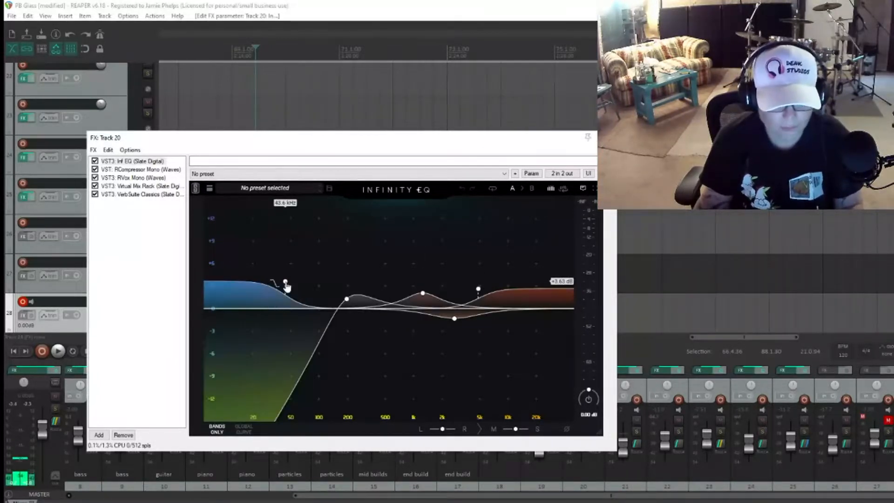
left_click(342, 268)
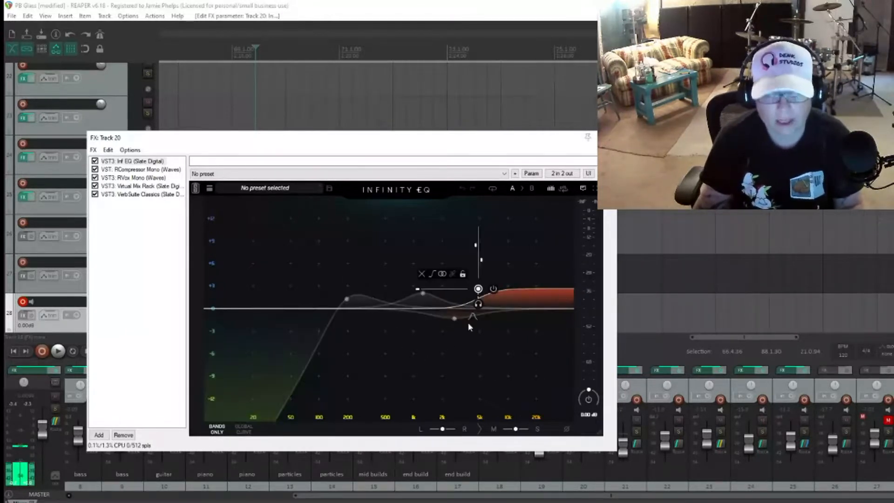
Open Virtual Mix Rack in Track 20's effects chain and browse its available modules, including the London, New York and Trimmer descriptions.
left_click(153, 187)
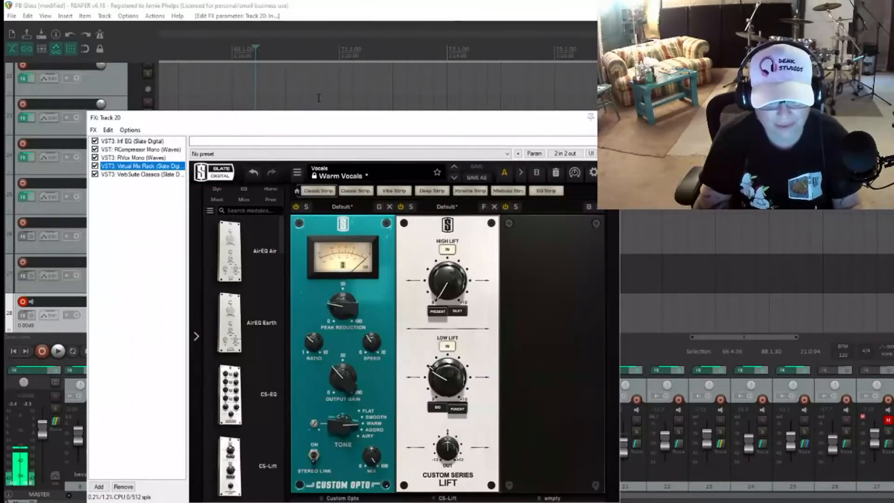
left_click_drag(325, 119, 324, 109)
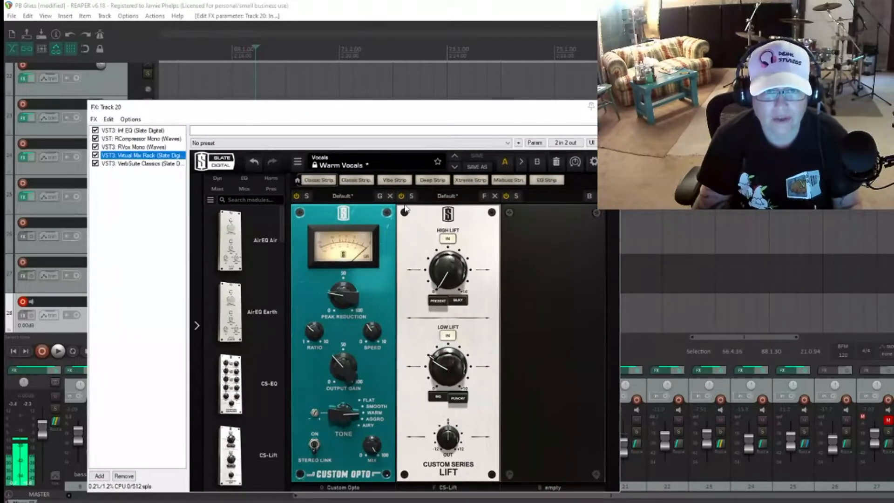
scroll(252, 283, "down", 2)
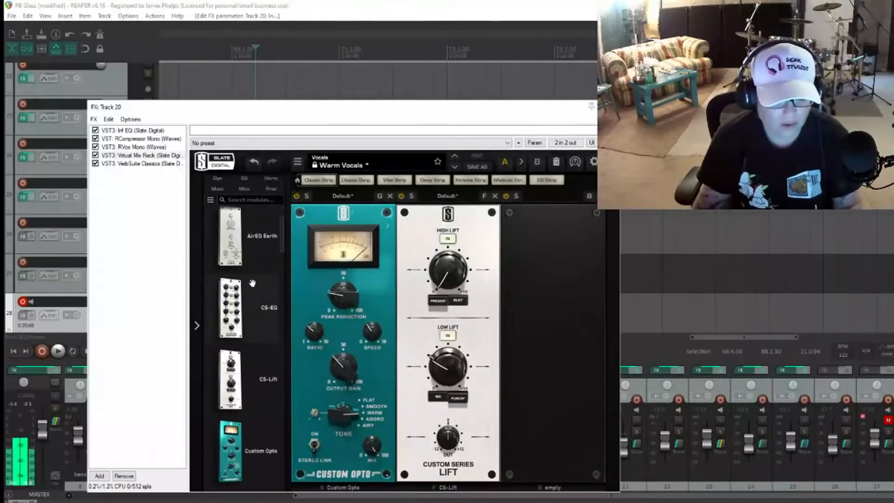
scroll(252, 283, "down", 6)
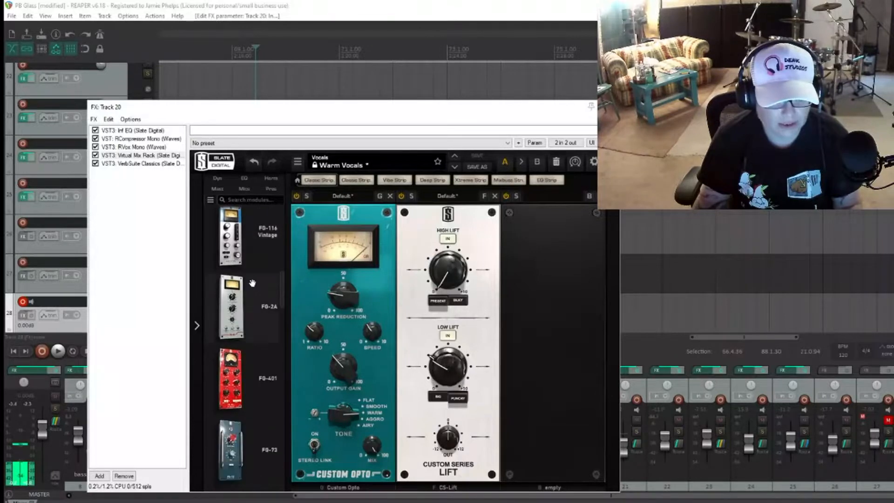
scroll(252, 283, "down", 5)
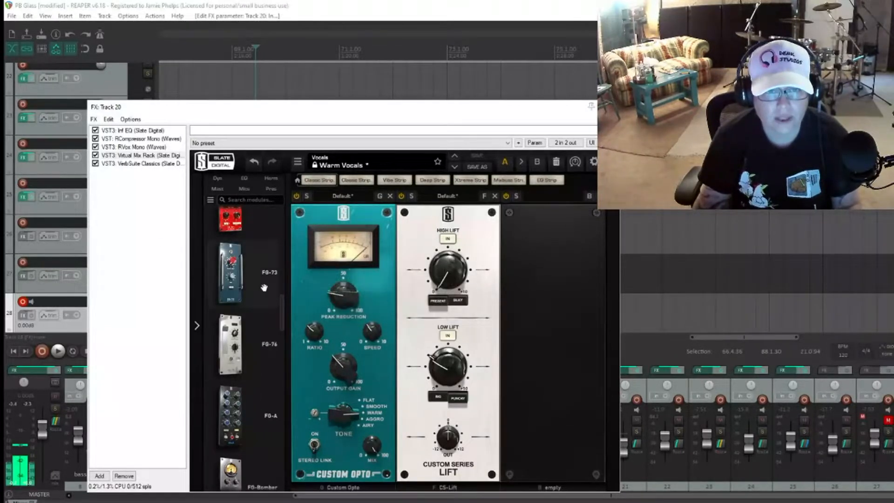
scroll(264, 288, "down", 5)
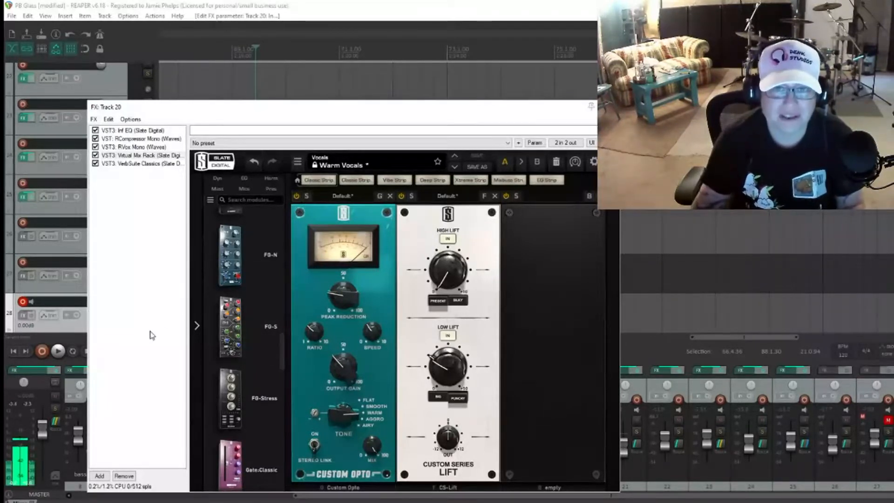
scroll(249, 315, "down", 3)
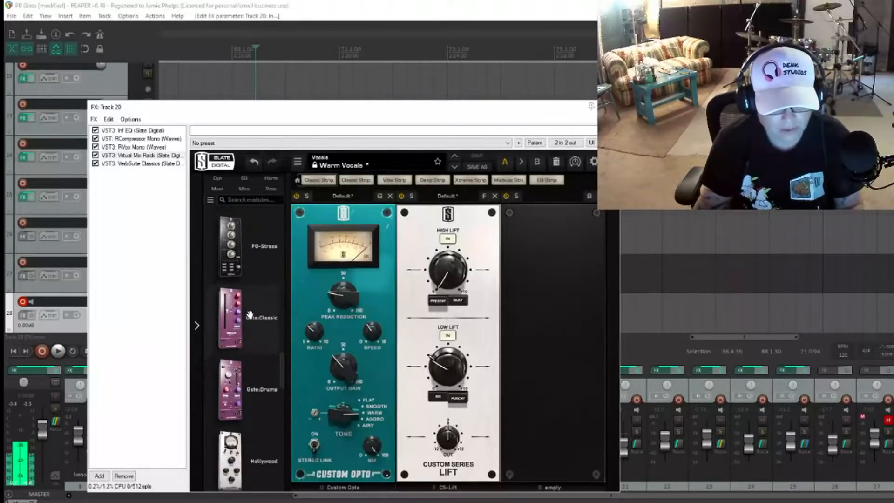
scroll(249, 317, "down", 3)
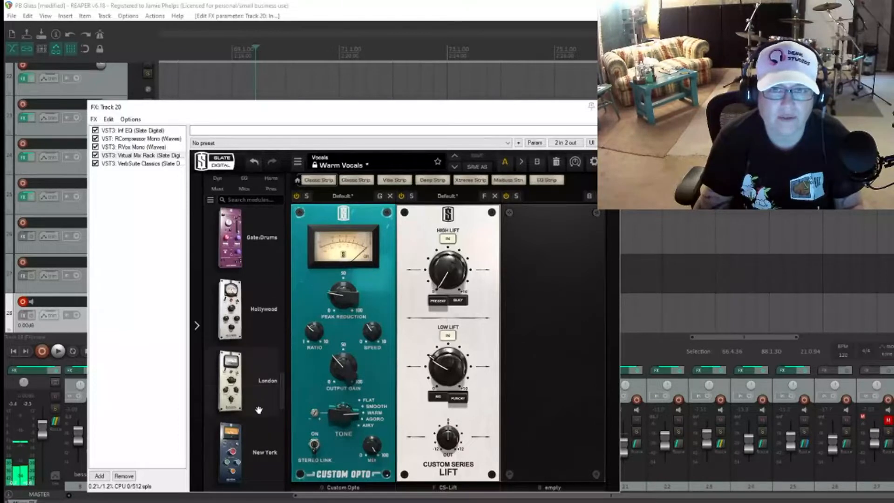
scroll(271, 343, "down", 1)
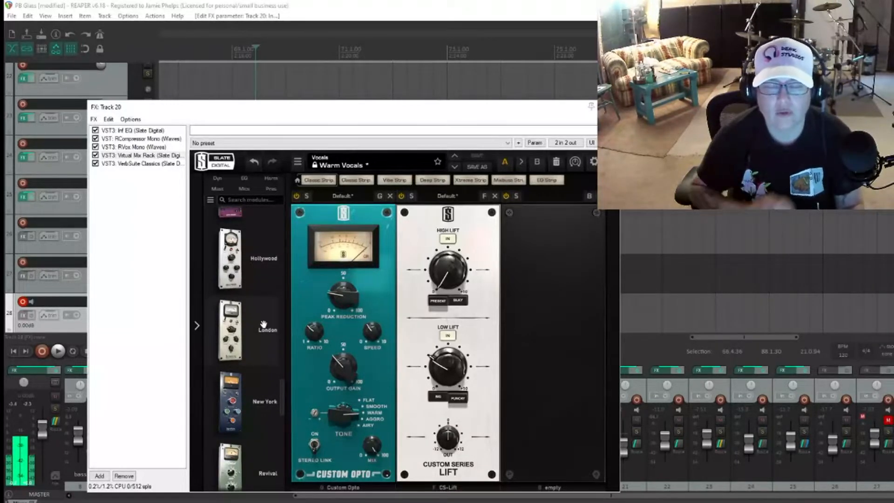
mouse_move(263, 324)
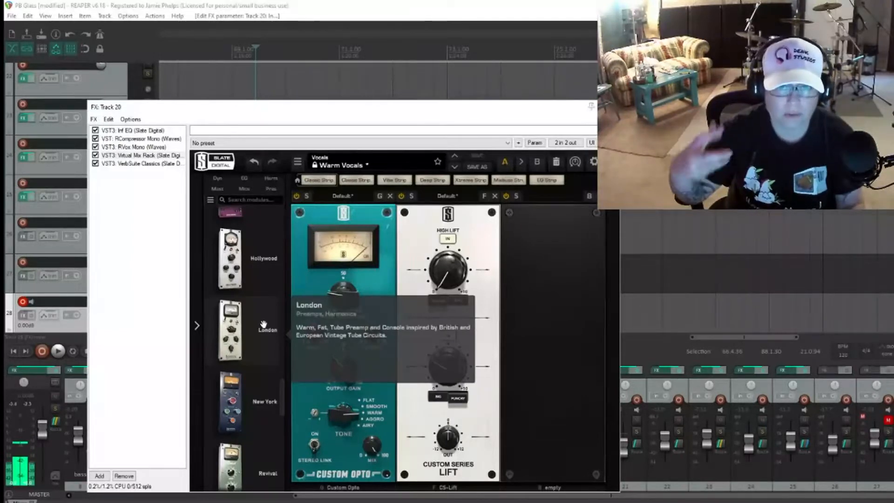
scroll(264, 324, "down", 1)
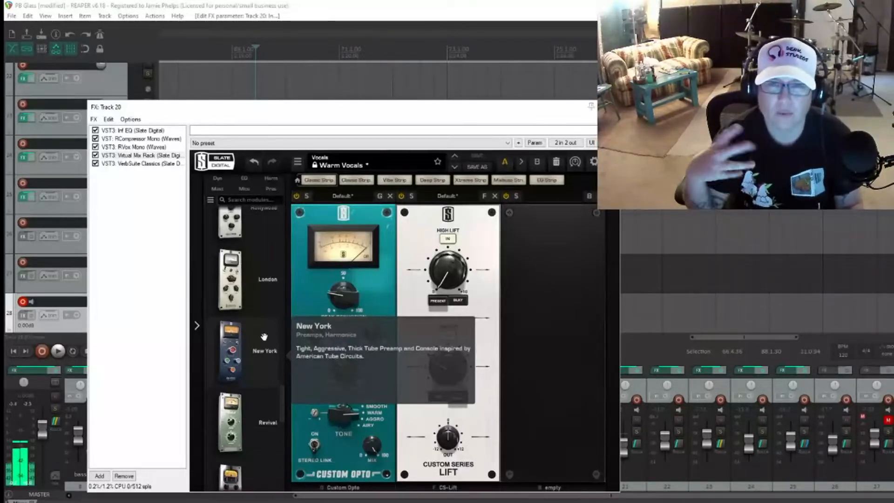
scroll(265, 336, "down", 1)
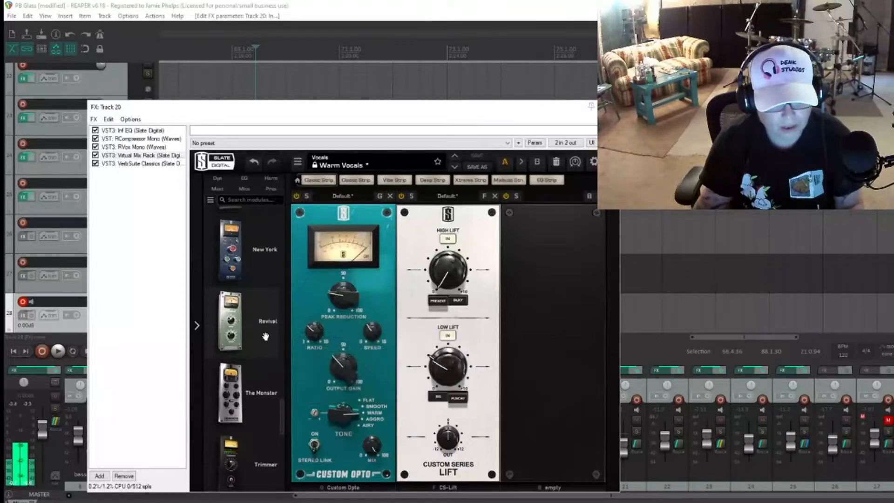
scroll(262, 360, "down", 2)
scroll(231, 326, "down", 1)
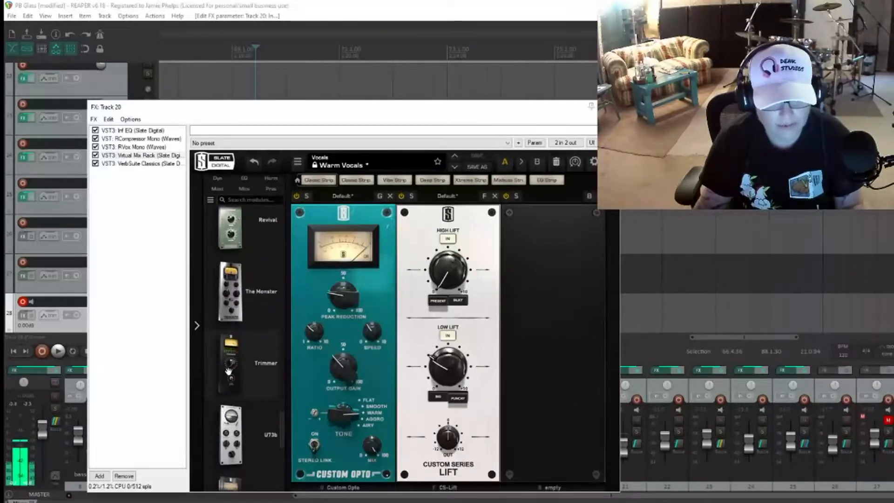
mouse_move(239, 369)
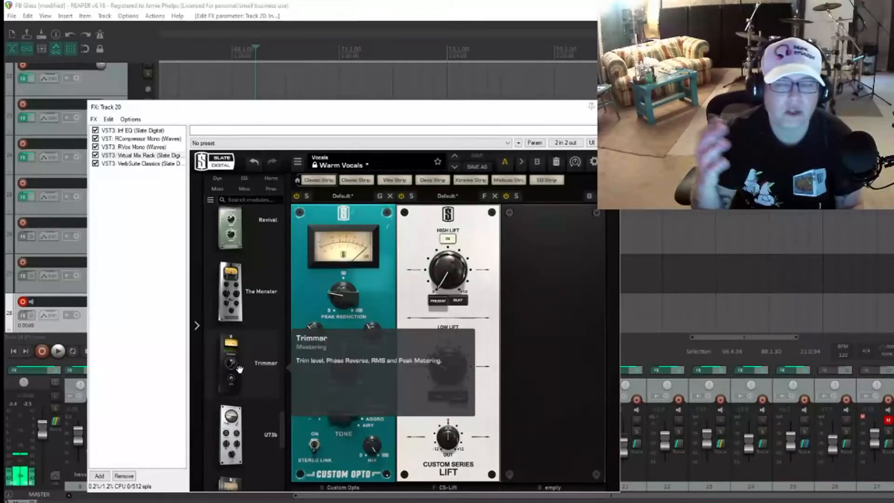
scroll(239, 369, "down", 1)
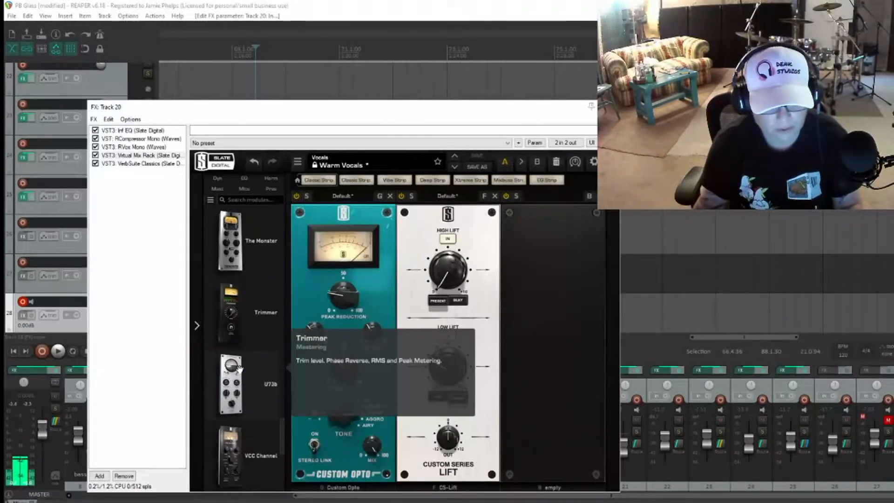
scroll(239, 369, "down", 3)
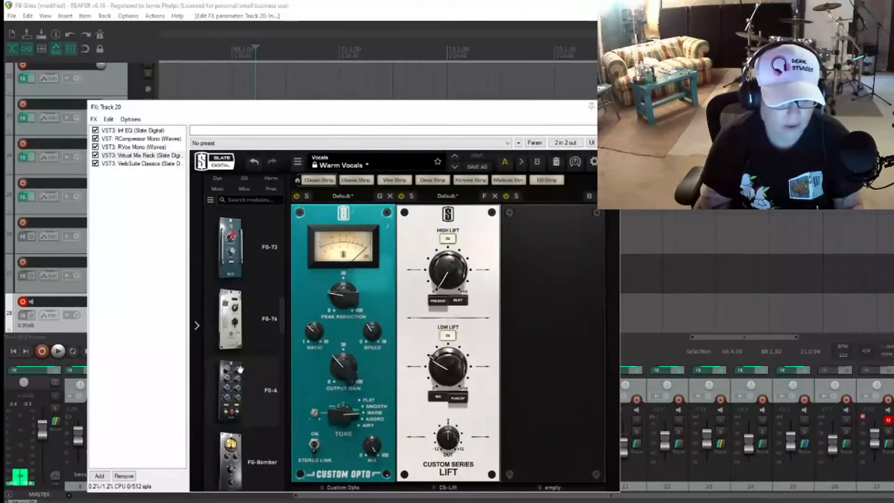
scroll(239, 369, "up", 2)
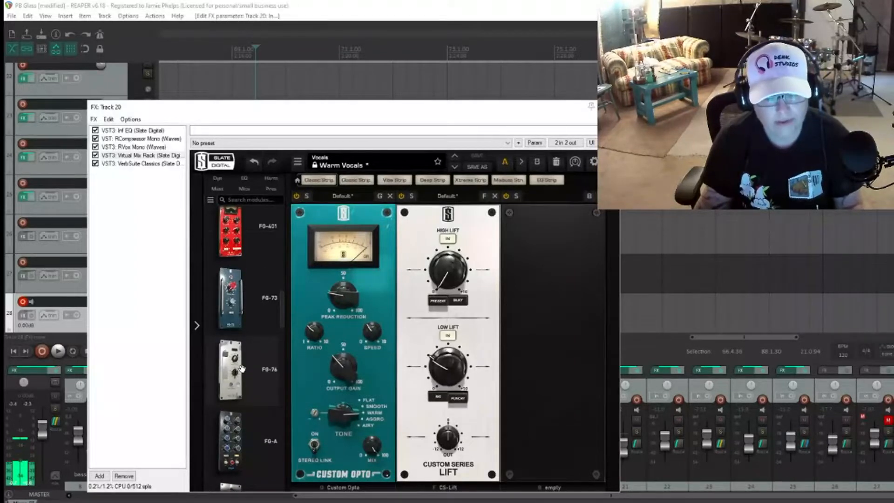
scroll(242, 369, "up", 2)
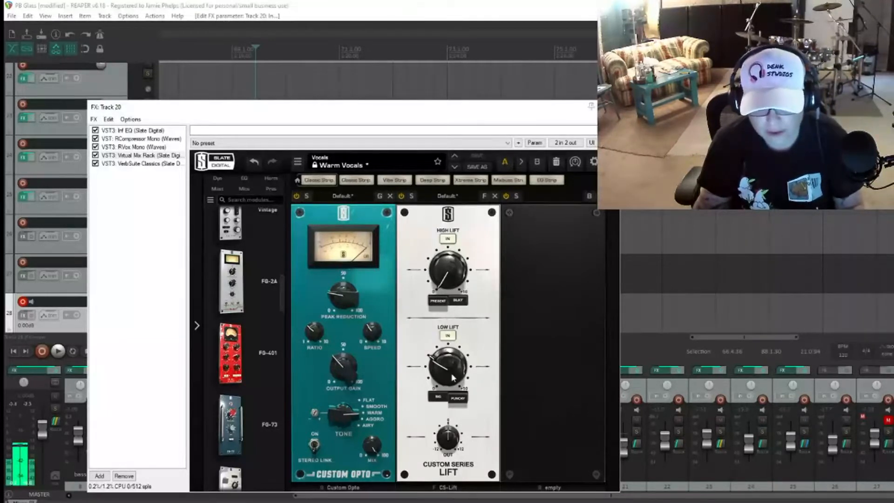
Switch to Track 18's effects chain and compare playback with Virtual Mix Rack bypassed and enabled.
left_click(368, 339)
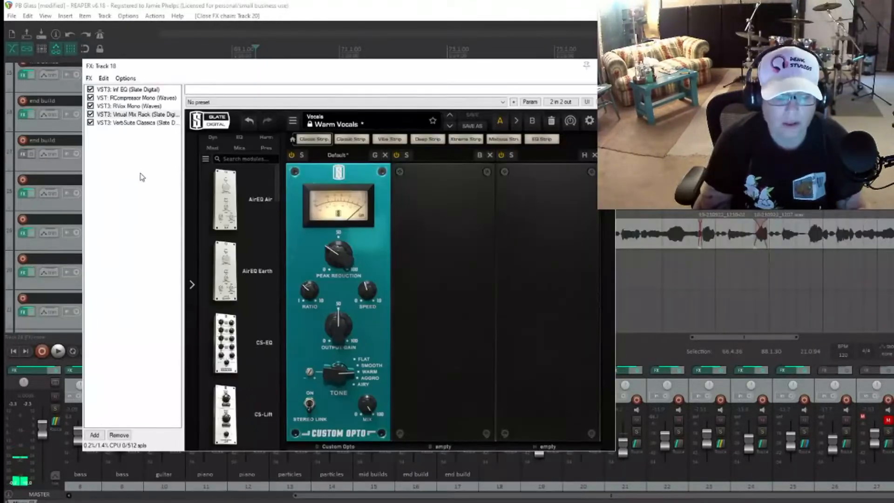
key("Escape")
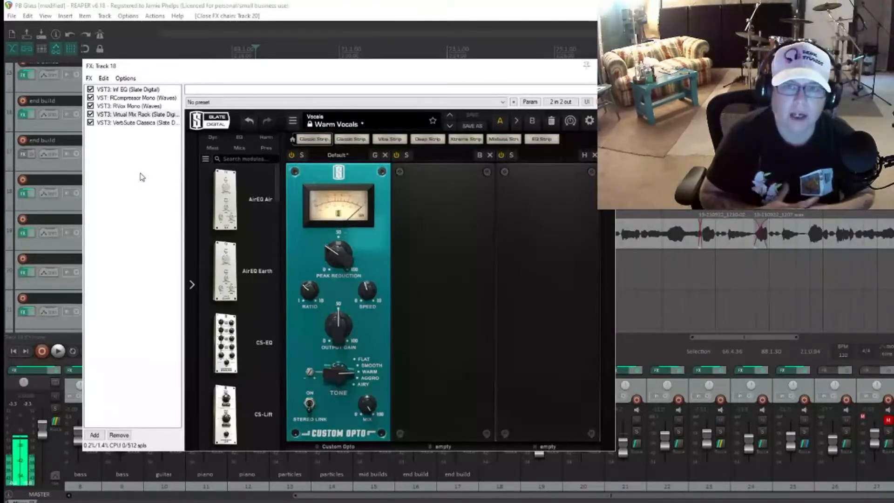
left_click(91, 114)
key("space")
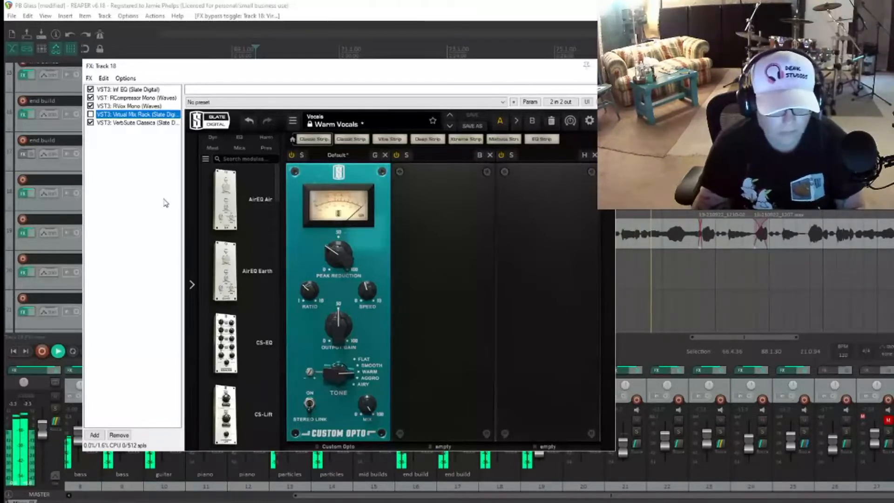
key("space")
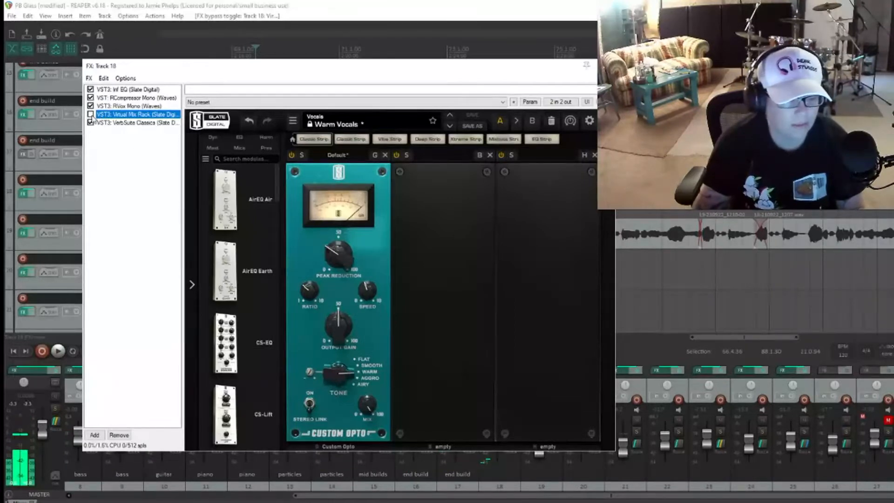
key("space")
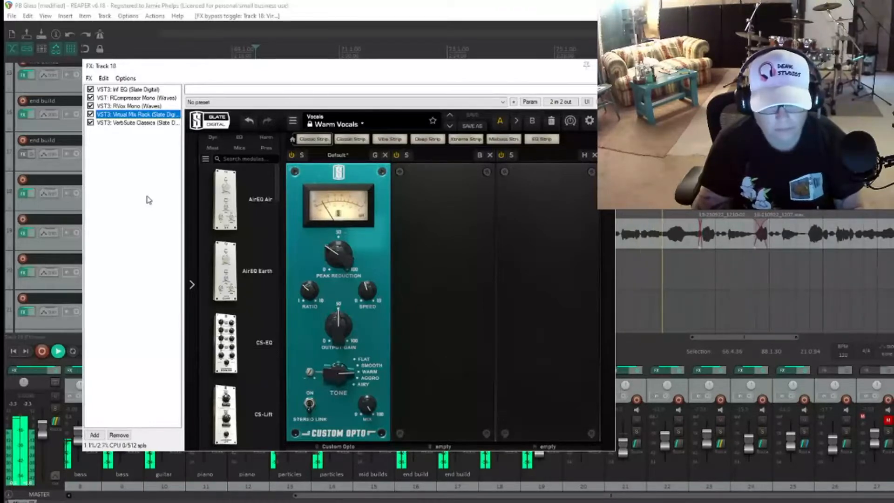
key("space")
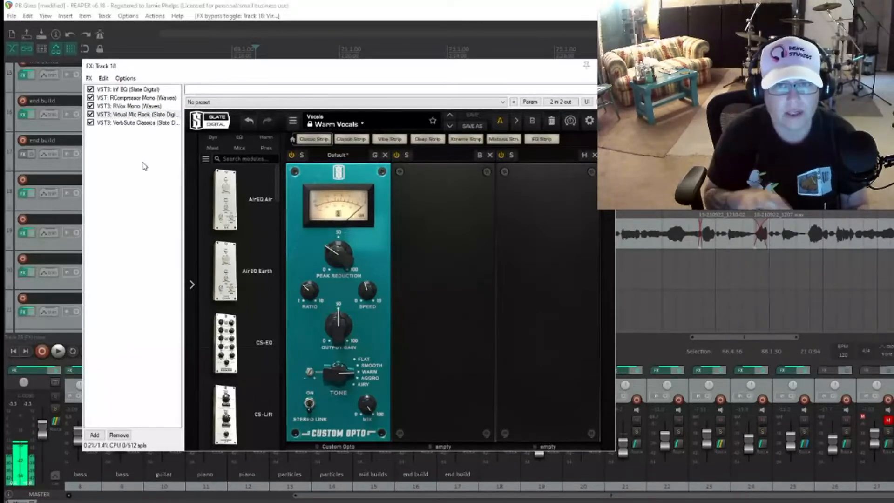
Open VerbSuite Classics in Track 18's effects chain and compare playback with the reverb bypassed and enabled.
left_click(118, 123)
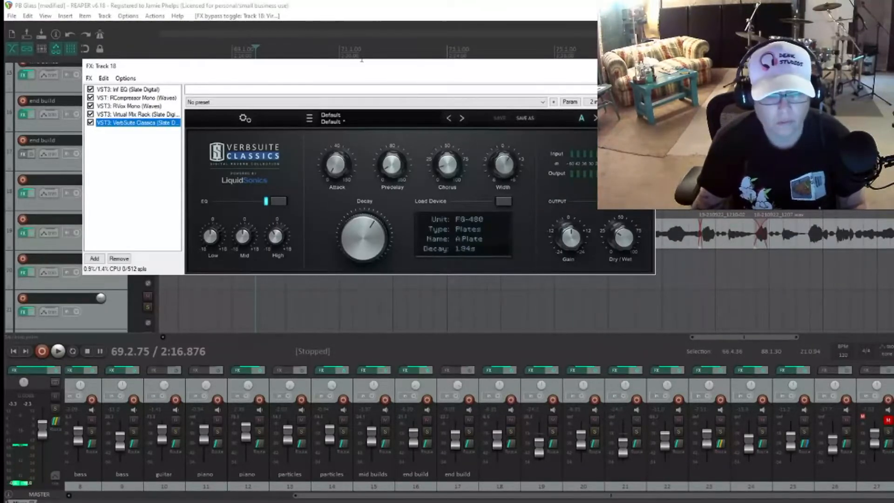
left_click_drag(351, 70, 358, 152)
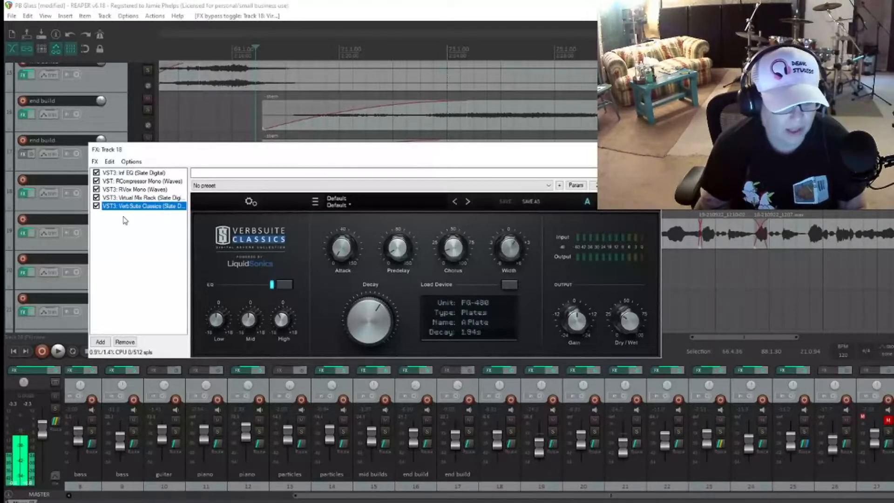
left_click(96, 205)
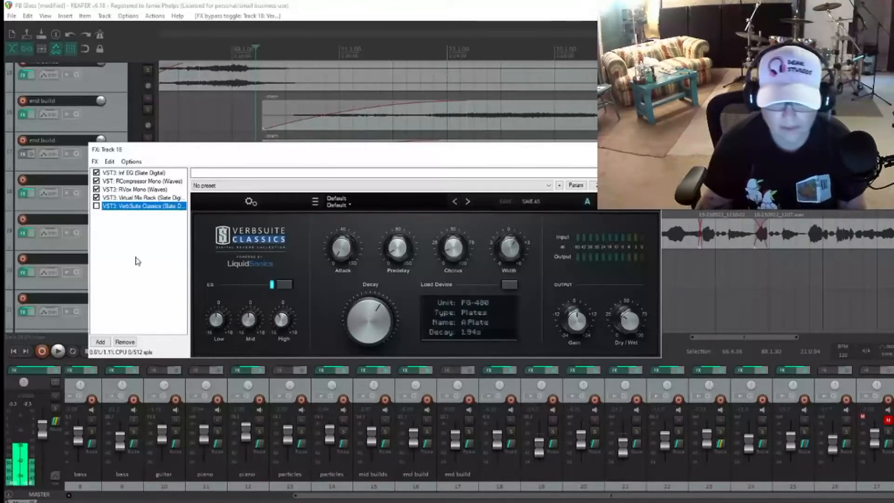
key("space")
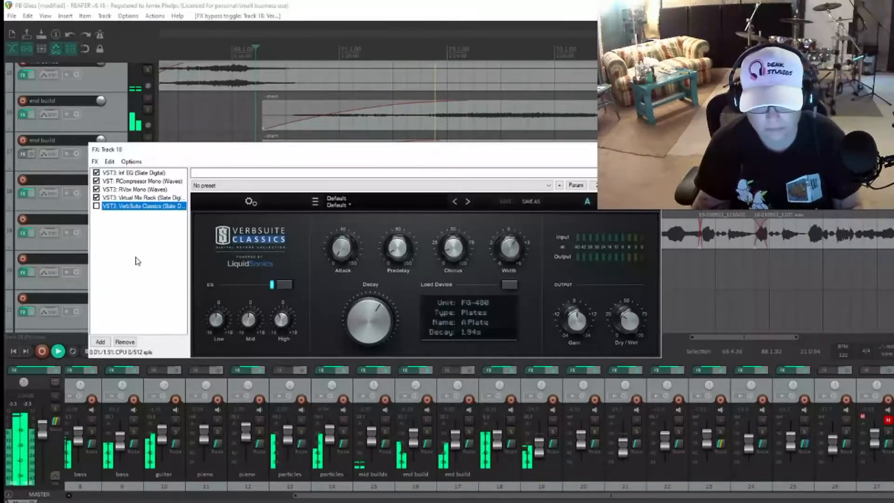
key("space")
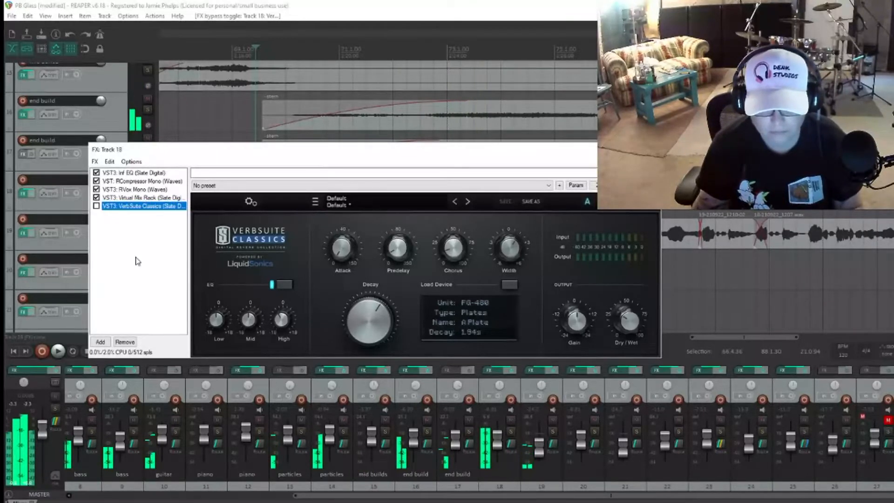
left_click(96, 206)
key("space")
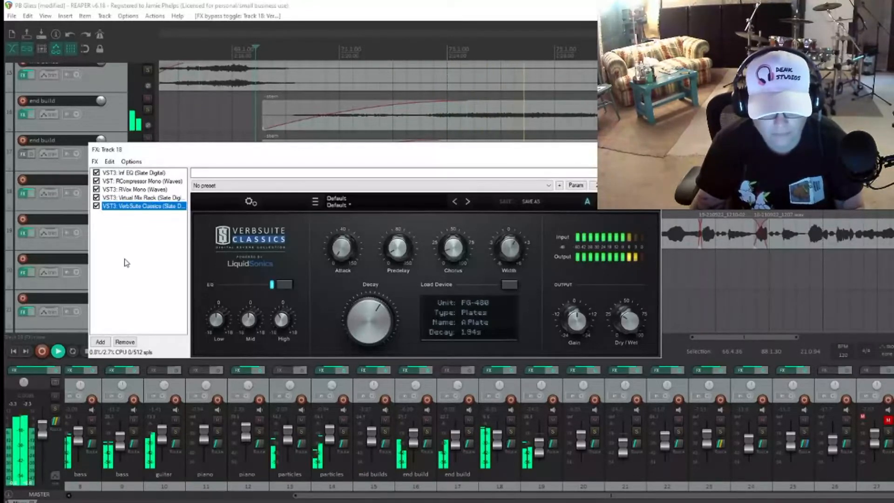
left_click(283, 320)
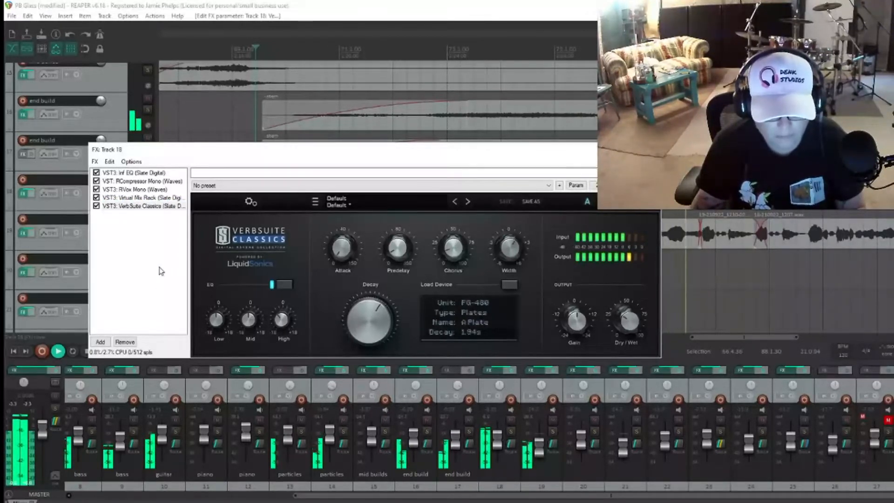
key("space")
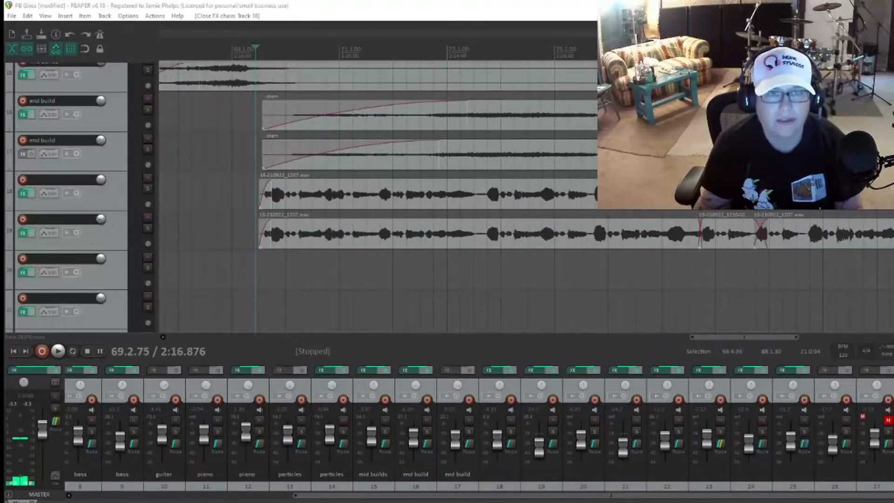
Open the Repeater delay in Track 19's effects chain and play Track 19 soloed.
left_click_drag(2, 178, 414, 209)
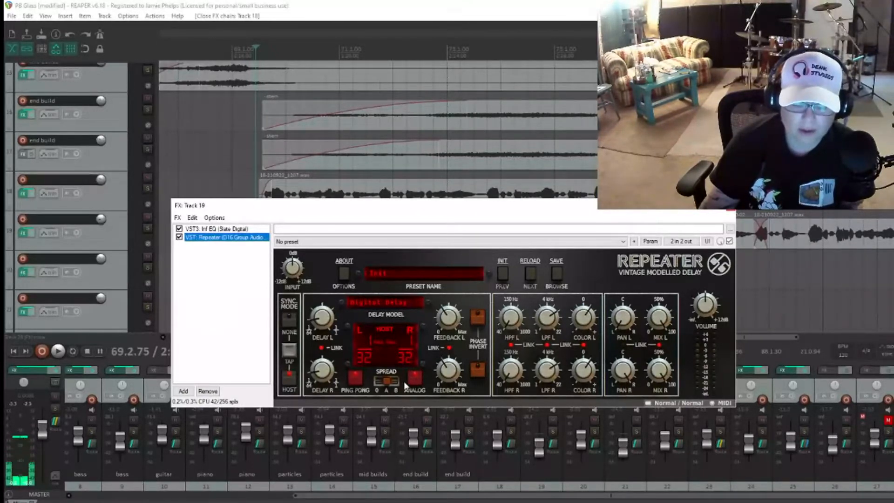
left_click(449, 327)
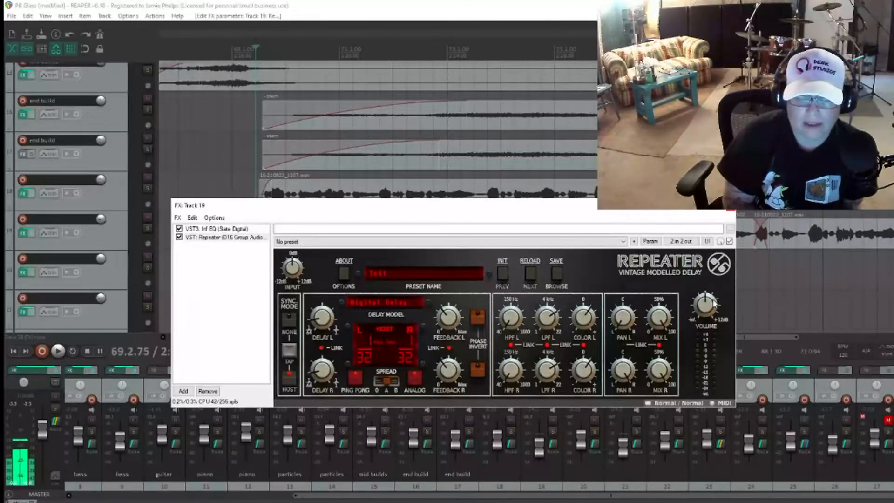
left_click(553, 431)
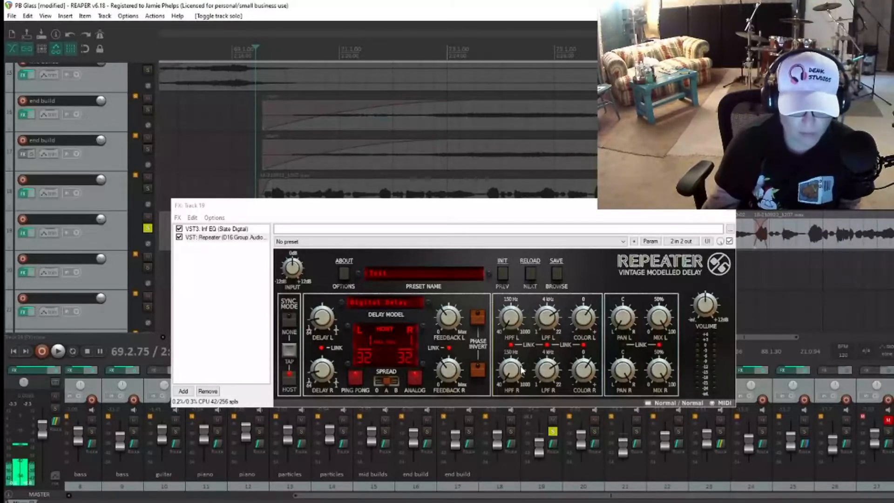
key("space")
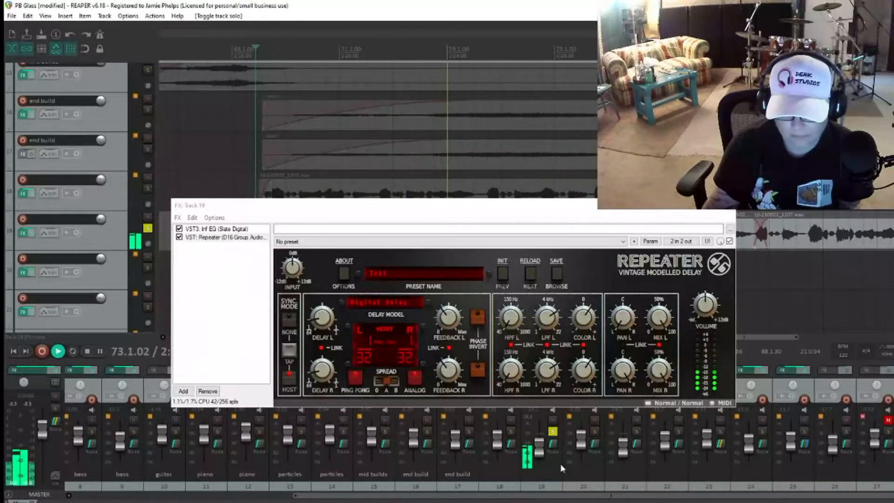
key("space")
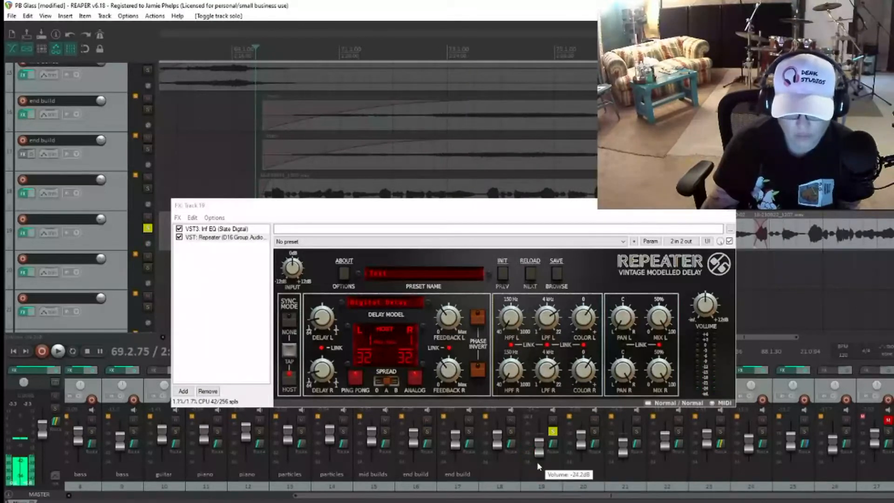
Solo Track 18 together with Track 19 to hear the vocal with its delay track, and clear both solos.
left_click(511, 431)
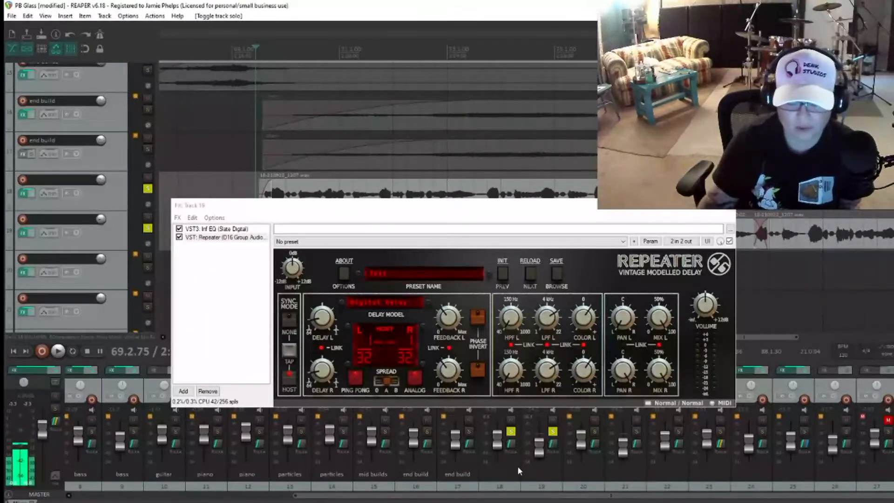
key("space")
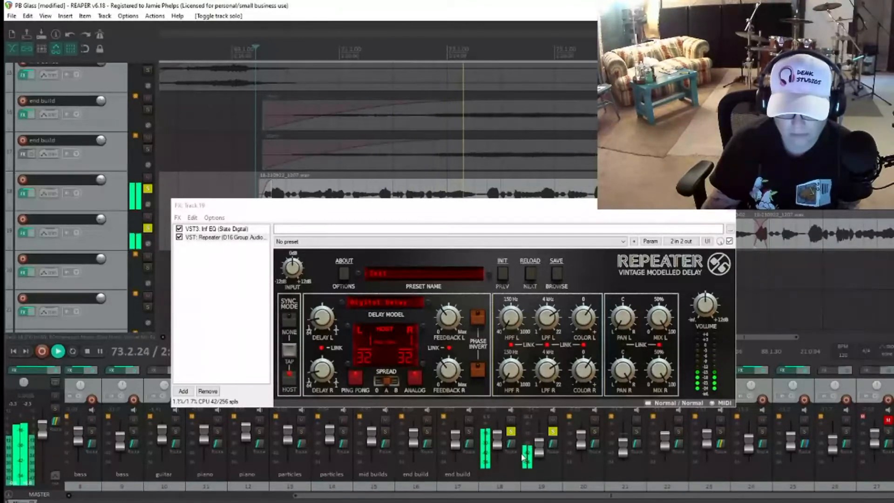
key("space")
left_click(510, 431)
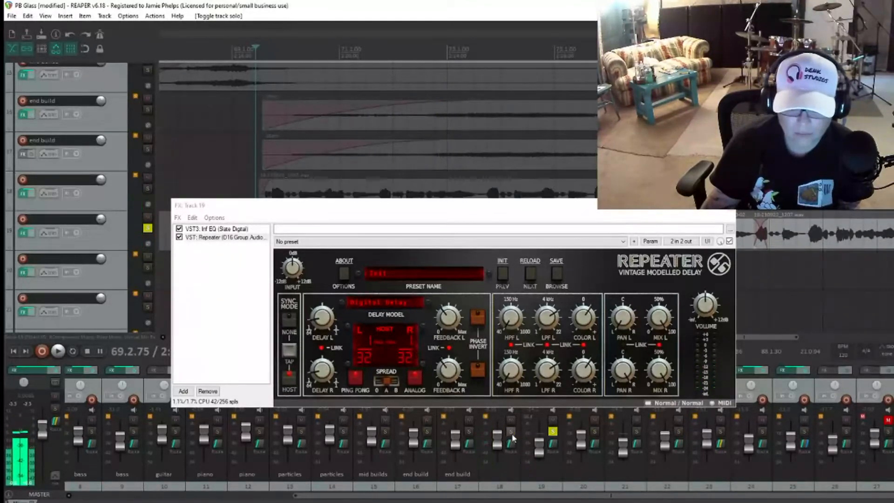
left_click(553, 431)
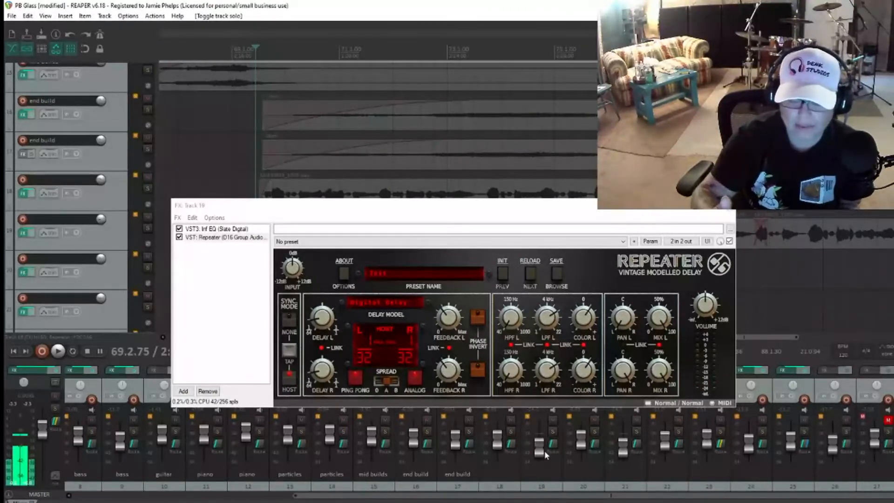
Play the full mix with Track 19 muted, and unmute it during playback to compare the delay's effect.
left_click(553, 419)
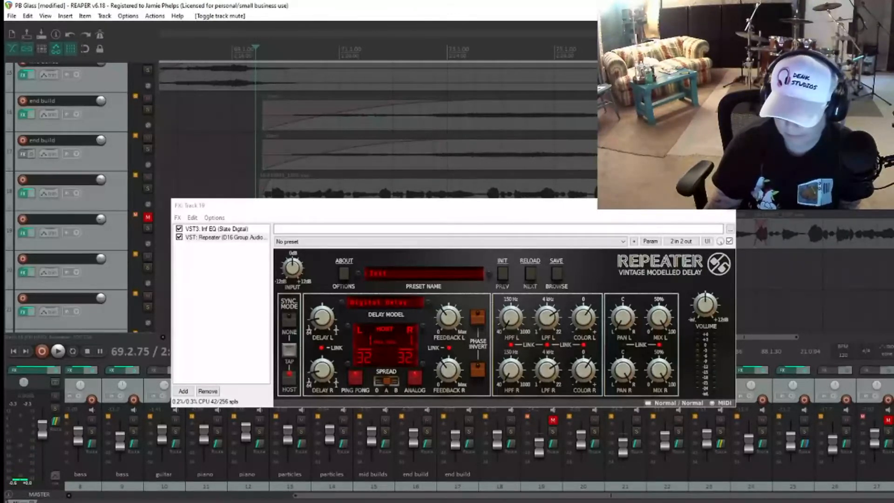
left_click(553, 431)
key("space")
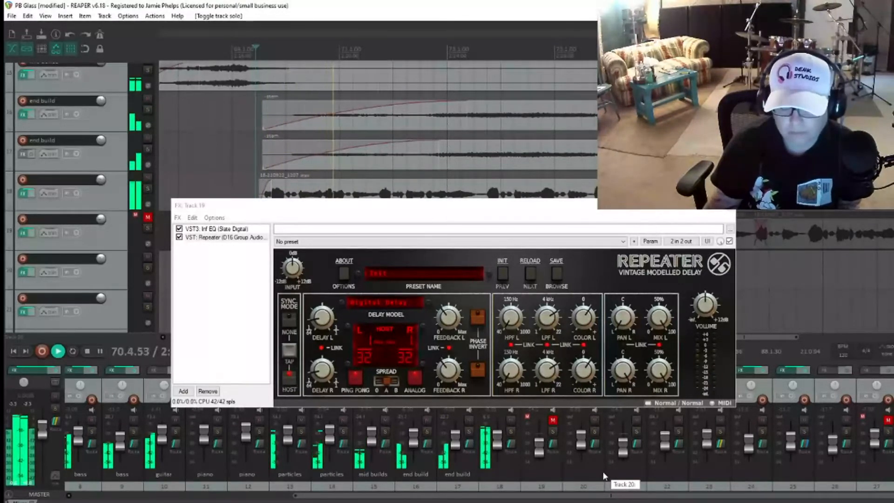
left_click(553, 420)
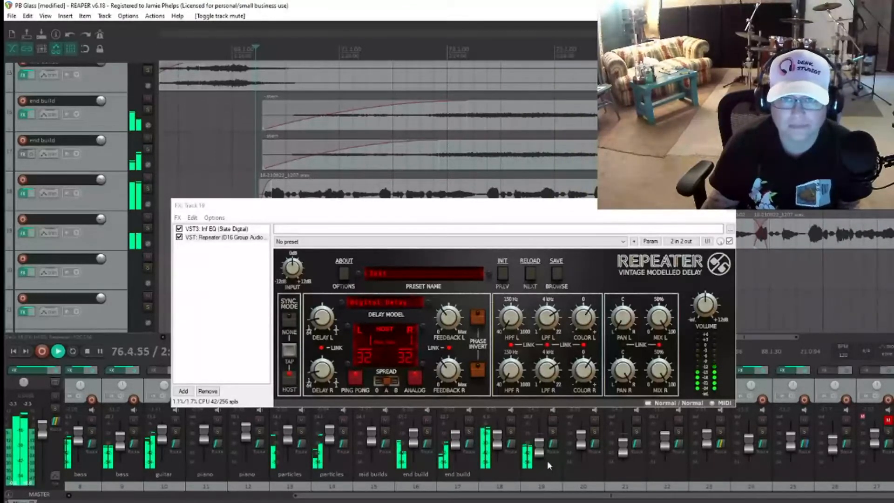
key("space")
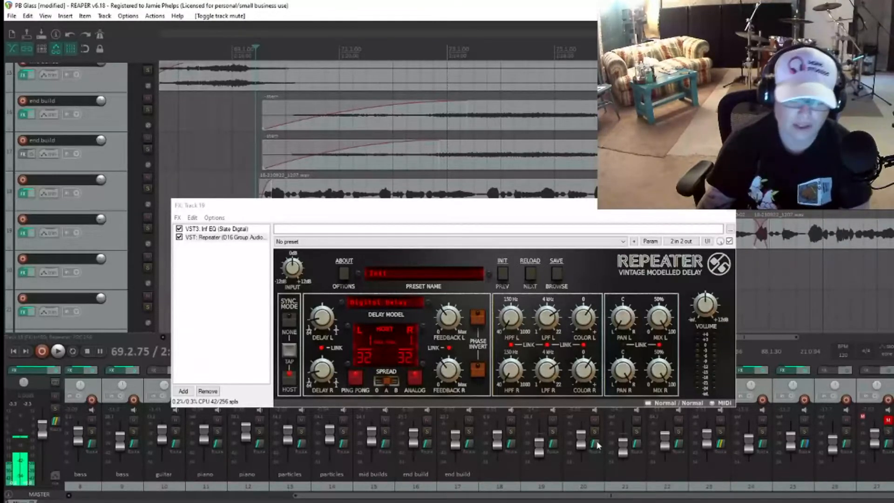
Close Track 19's effects chain and list the Eiosis plug-ins available to add to Track 26.
key("Escape")
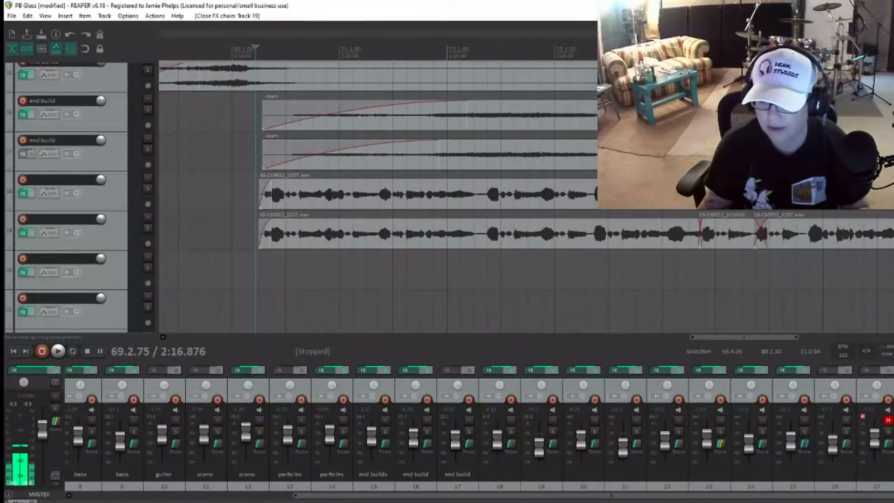
scroll(315, 308, "down", 5)
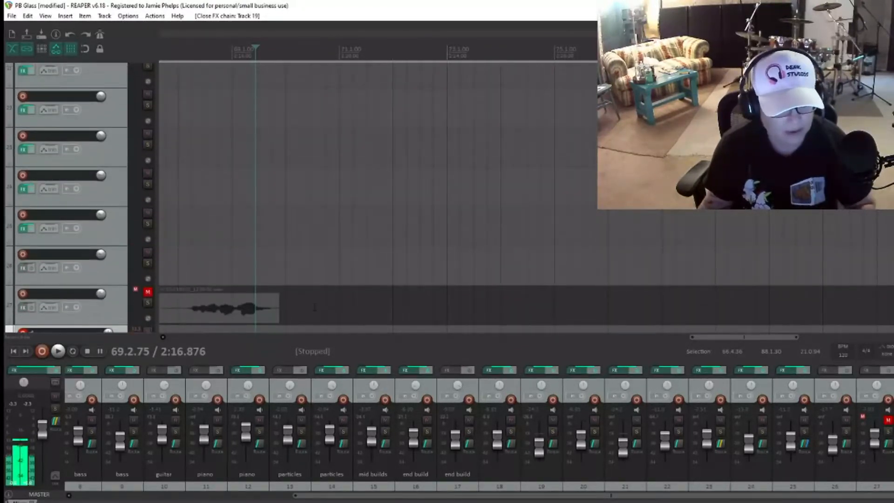
left_click(22, 268)
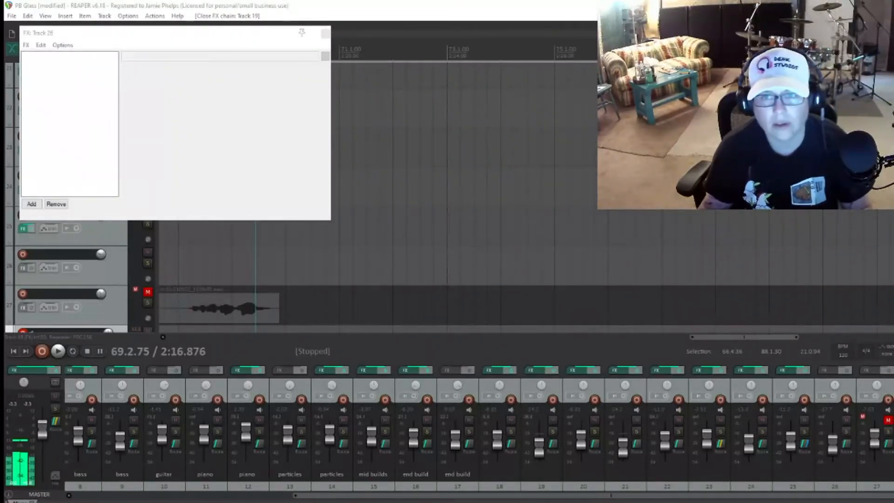
left_click_drag(379, 208, 381, 178)
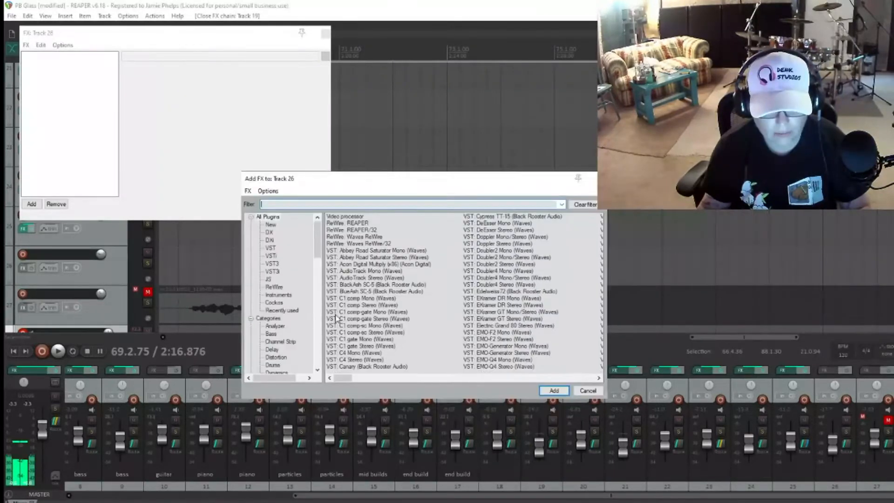
scroll(283, 308, "down", 7)
scroll(281, 330, "down", 6)
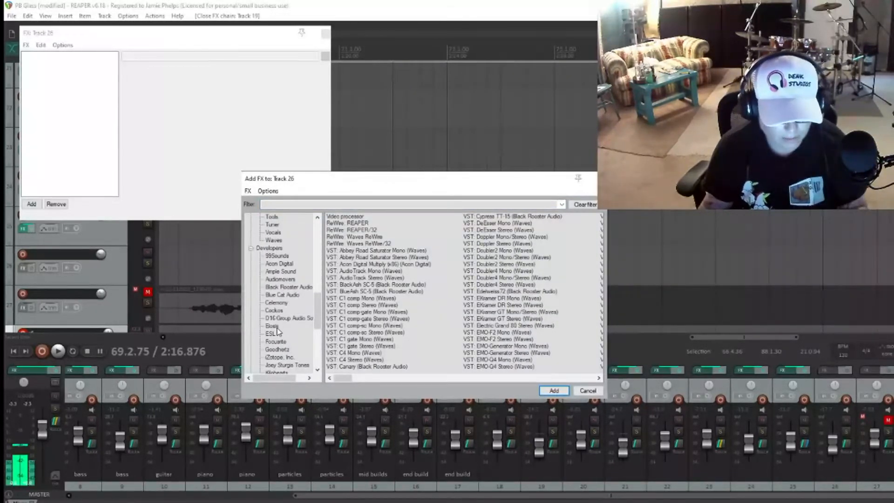
left_click(273, 326)
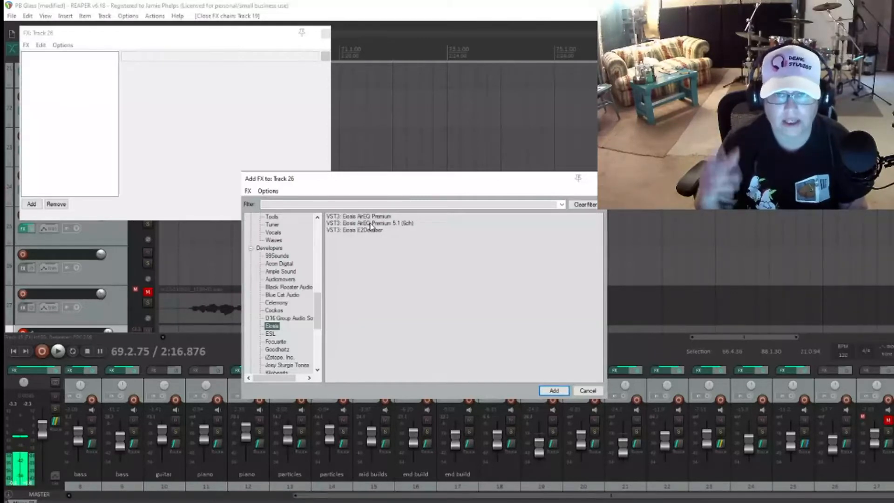
Add the LiquidSonics reverb Lustrous Plates to Track 26's effects chain.
scroll(293, 298, "down", 1)
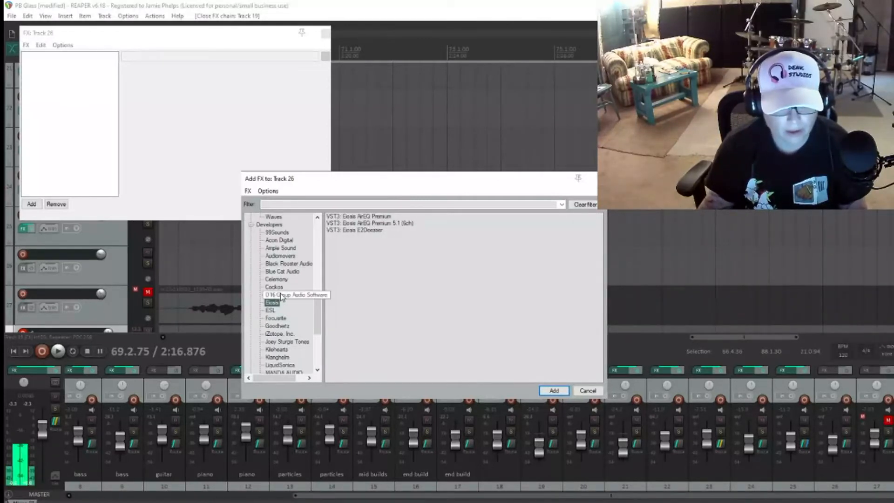
scroll(281, 312, "down", 2)
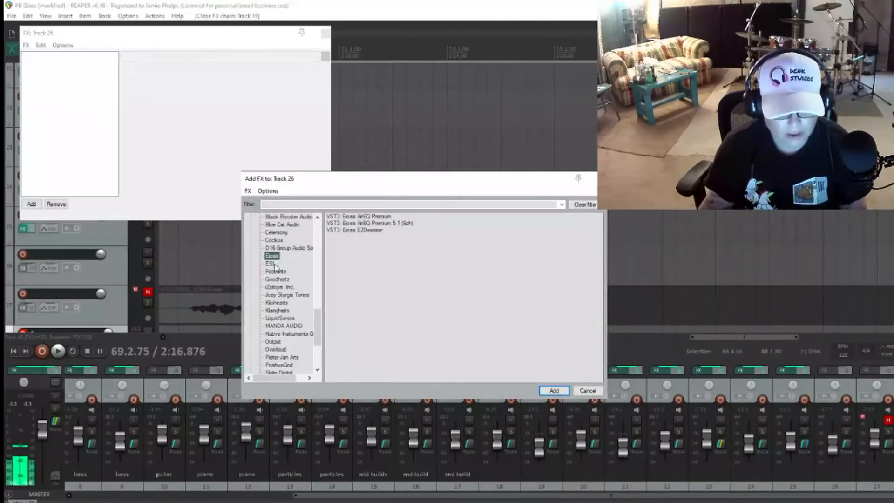
left_click(285, 318)
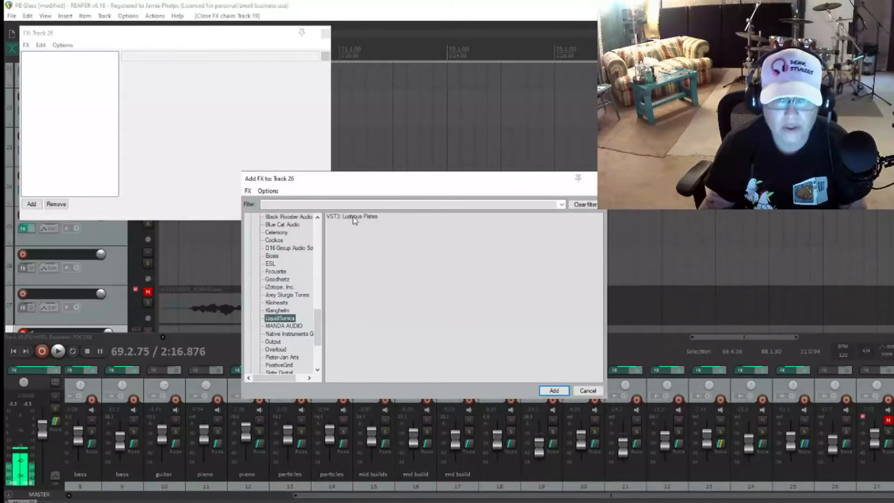
scroll(267, 311, "down", 2)
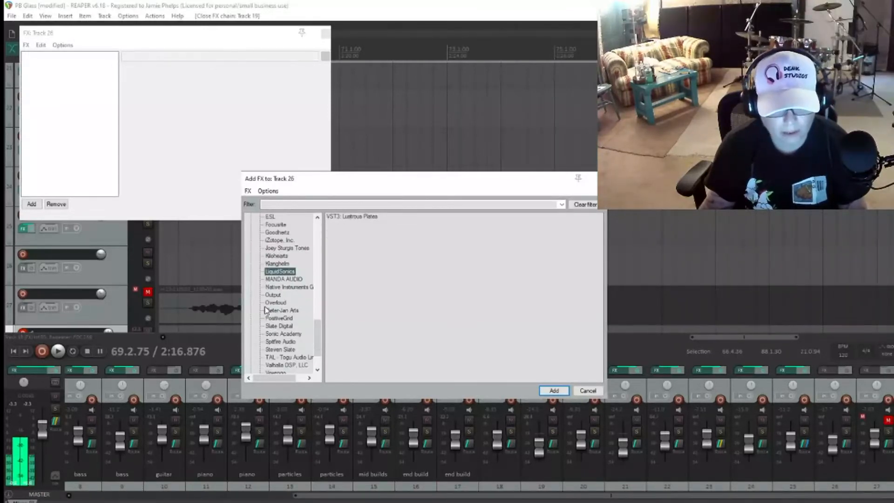
left_click(366, 218)
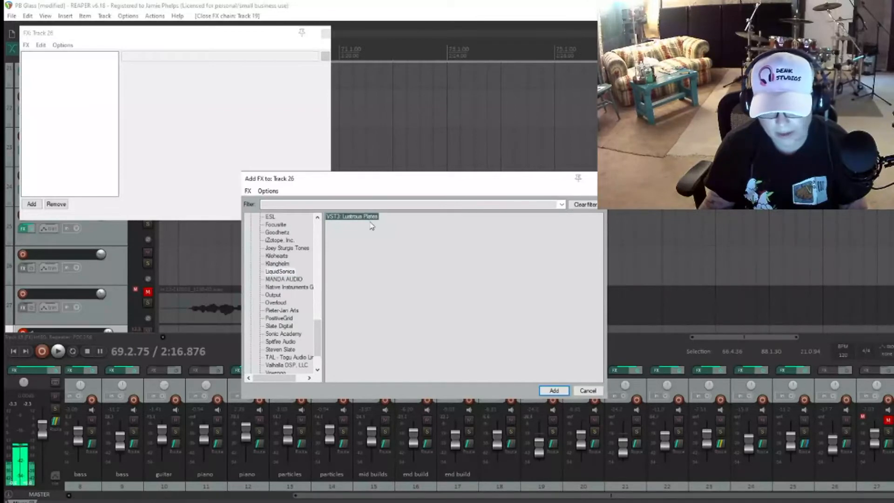
left_click(557, 393)
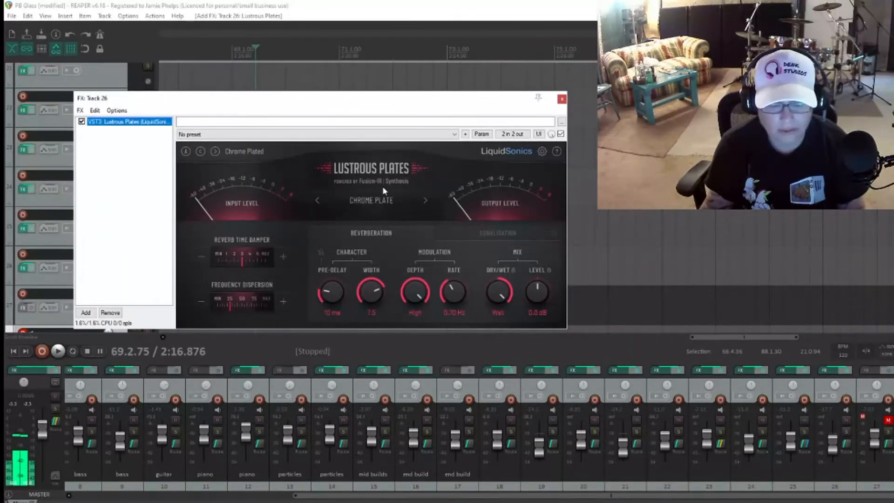
Step through the plate types in Lustrous Plates to Beryllium Plate.
left_click(423, 203)
left_click(423, 203)
left_click(423, 203)
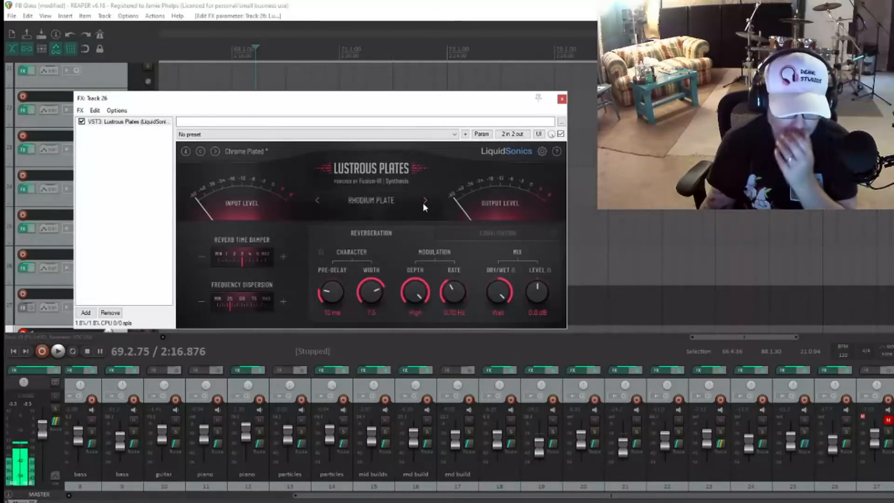
left_click(423, 202)
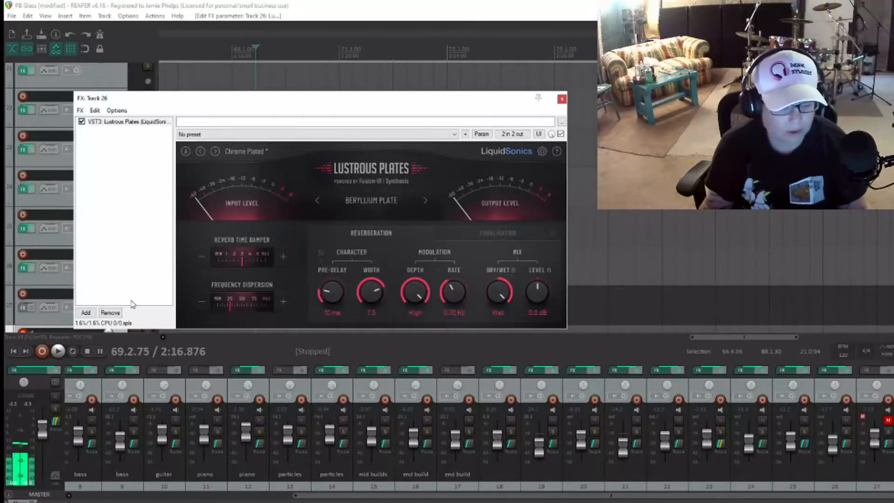
Replace Lustrous Plates in Track 26's effects chain with the Kilohearts Multipass plug-in.
left_click(118, 315)
left_click(86, 313)
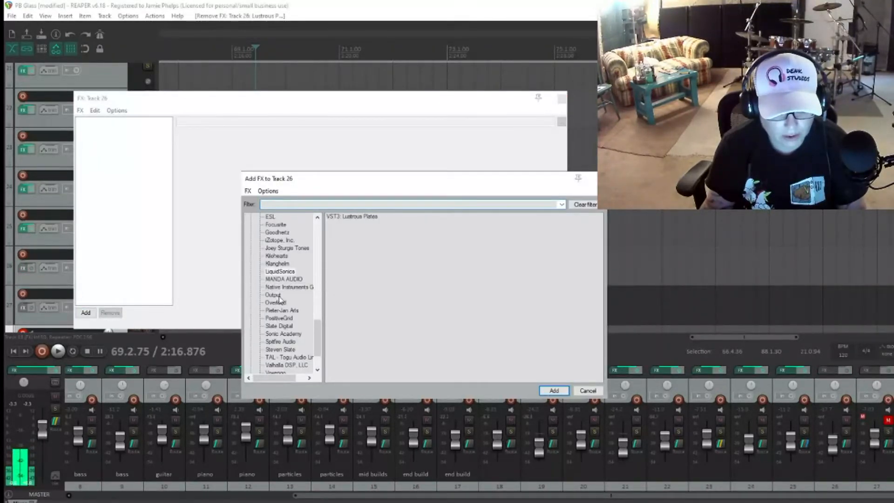
left_click(277, 256)
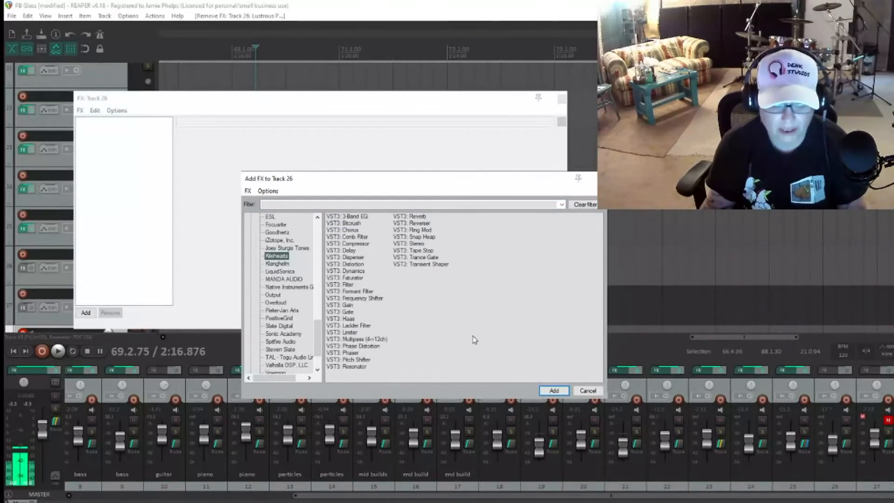
left_click(381, 340)
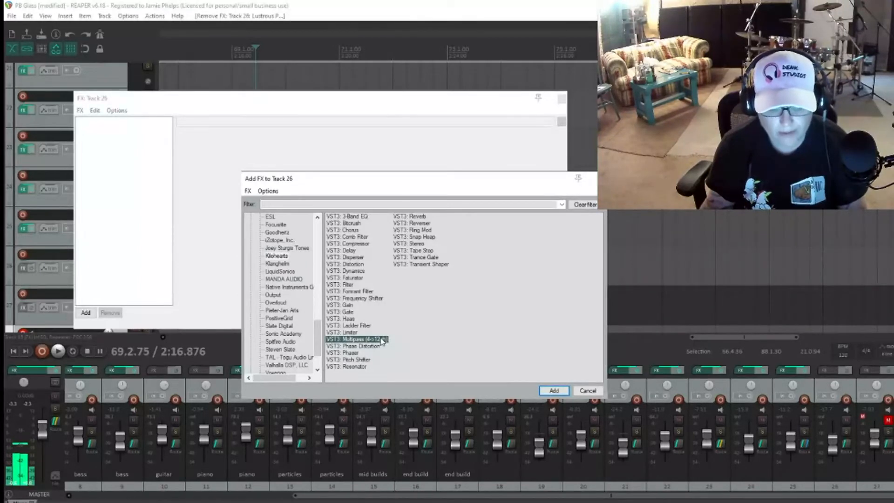
double_click(381, 340)
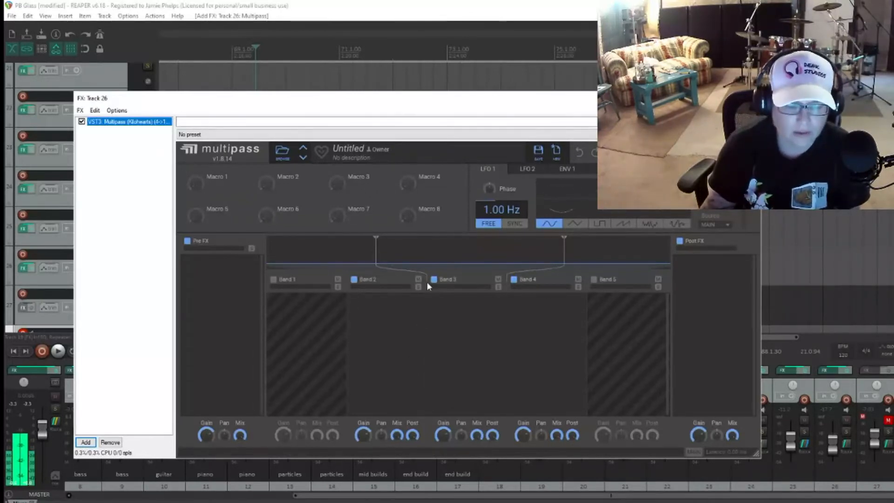
Browse Multipass's factory presets in the Mixing and Slate Digital folders.
left_click(346, 149)
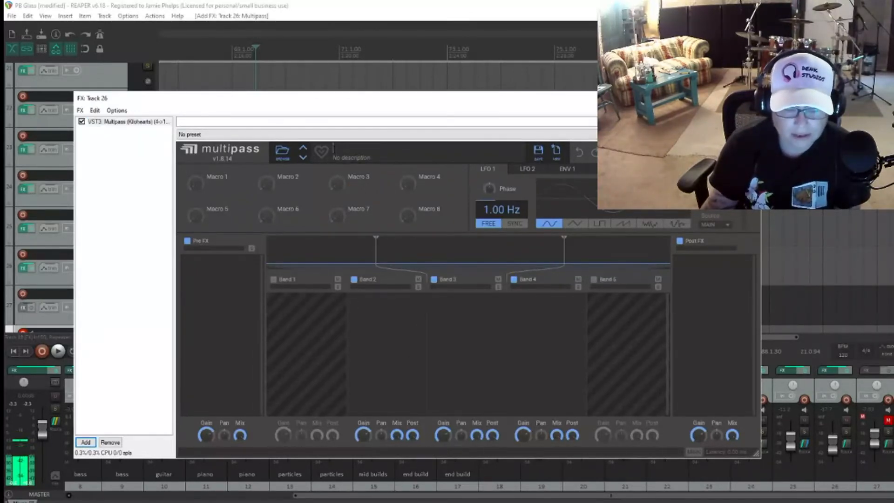
left_click(283, 152)
scroll(323, 295, "down", 1)
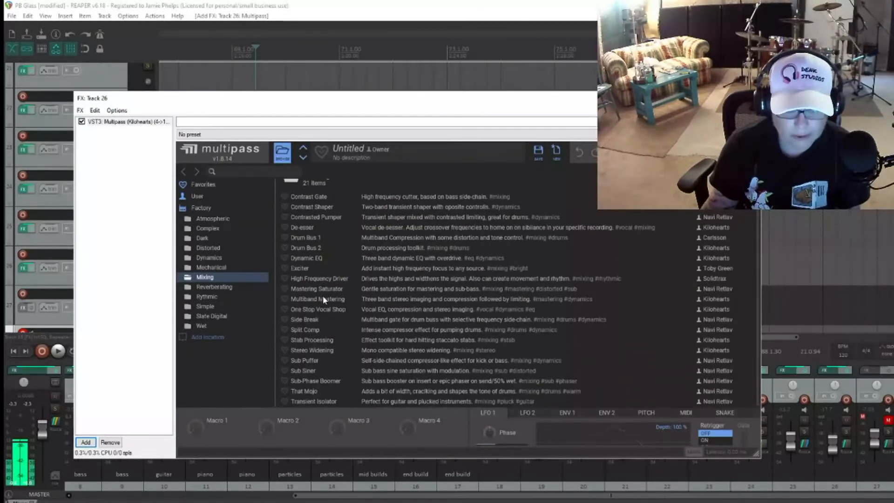
scroll(308, 396, "up", 1)
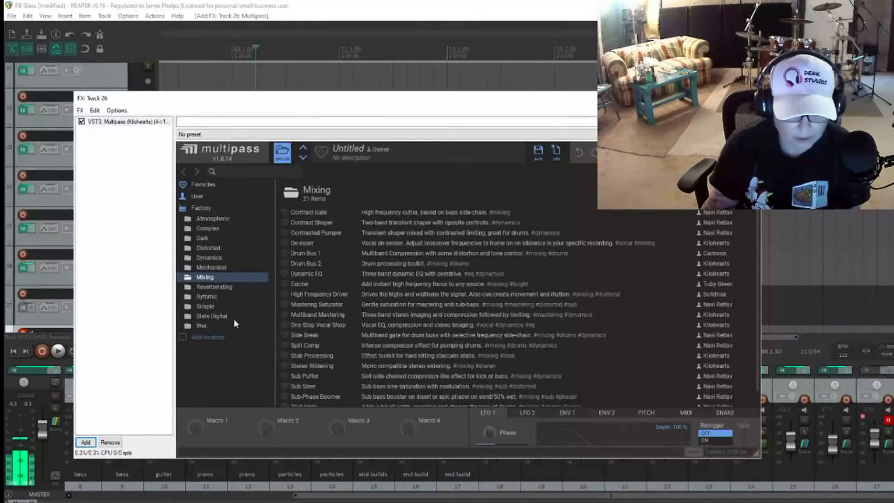
left_click(209, 317)
scroll(324, 269, "down", 3)
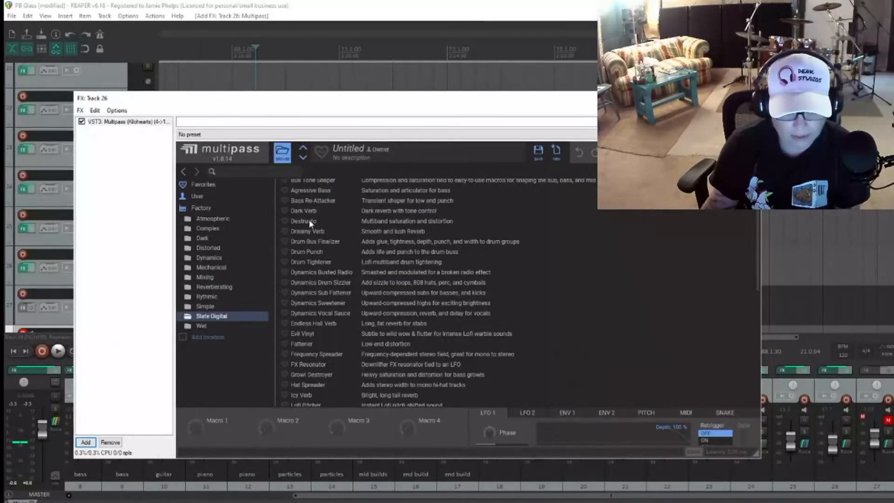
Load the Drum Punch preset from Multipass's Slate Digital folder.
left_click(421, 252)
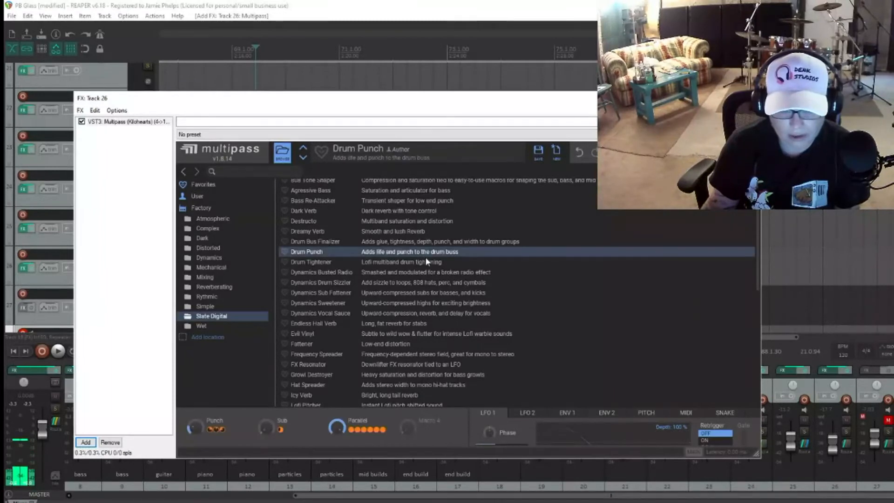
double_click(338, 250)
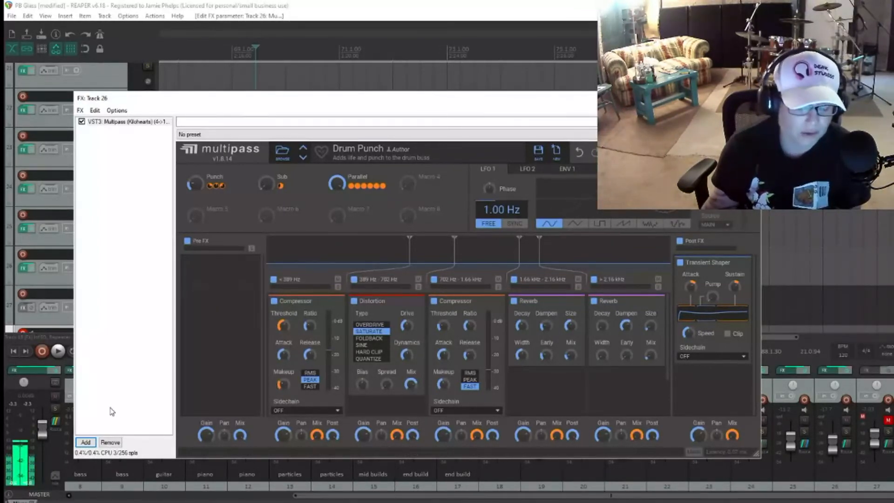
Remove Multipass from Track 26's effects chain and look through the TAL, Output, Overloud and Slate Digital plug-ins available to add.
left_click(110, 442)
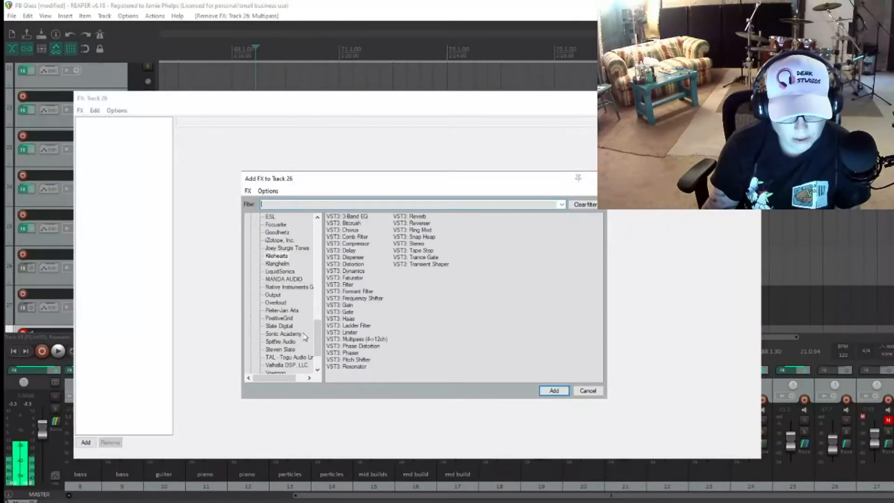
left_click(295, 357)
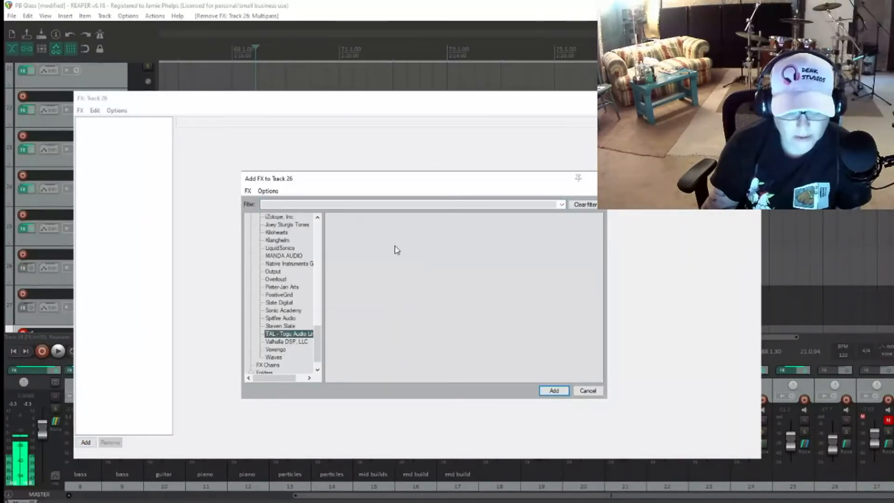
left_click(274, 273)
left_click(274, 281)
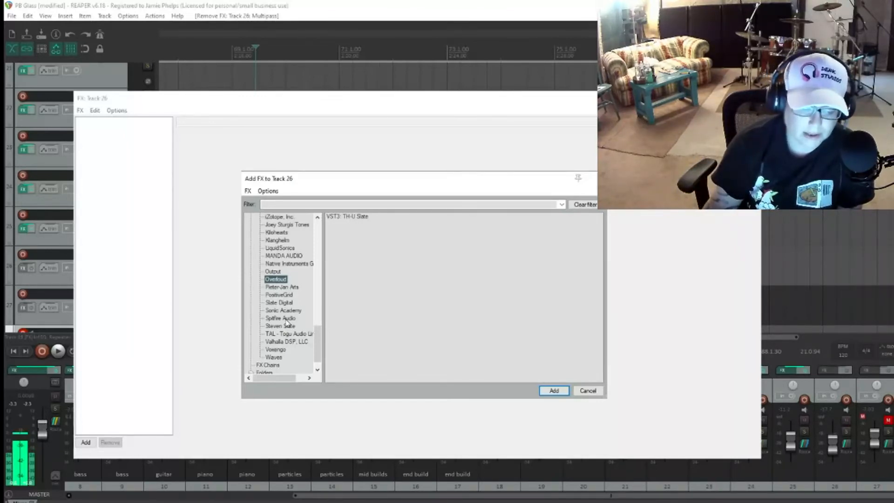
left_click(285, 303)
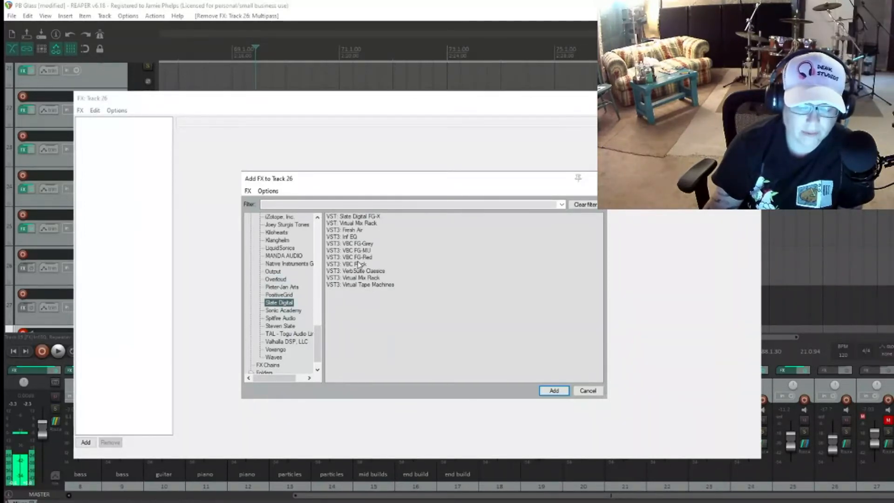
left_click(359, 231)
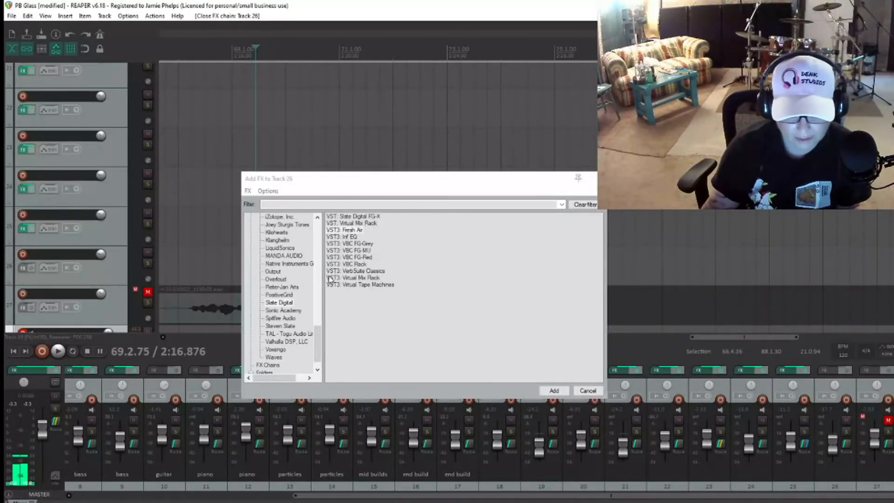
Add the VST3 version of Sonic Academy's ANA 2 synth to Track 26 and reposition its window to show the whole interface.
scroll(278, 302, "down", 1)
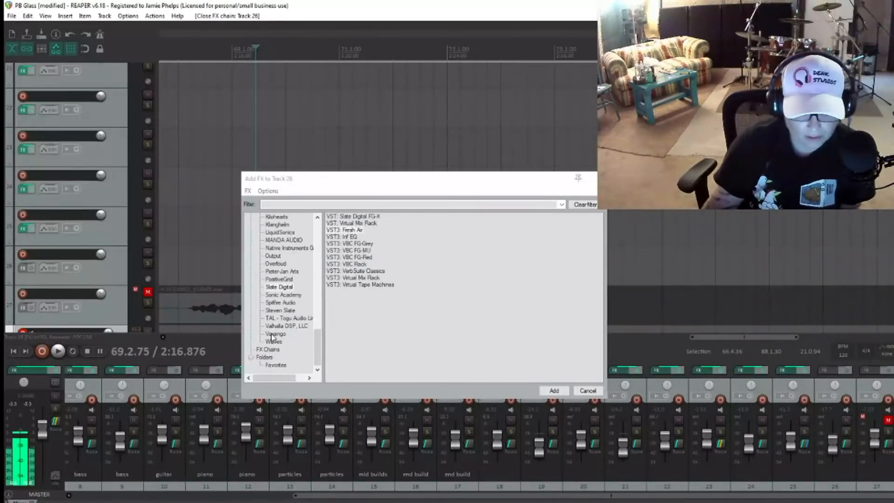
left_click(285, 296)
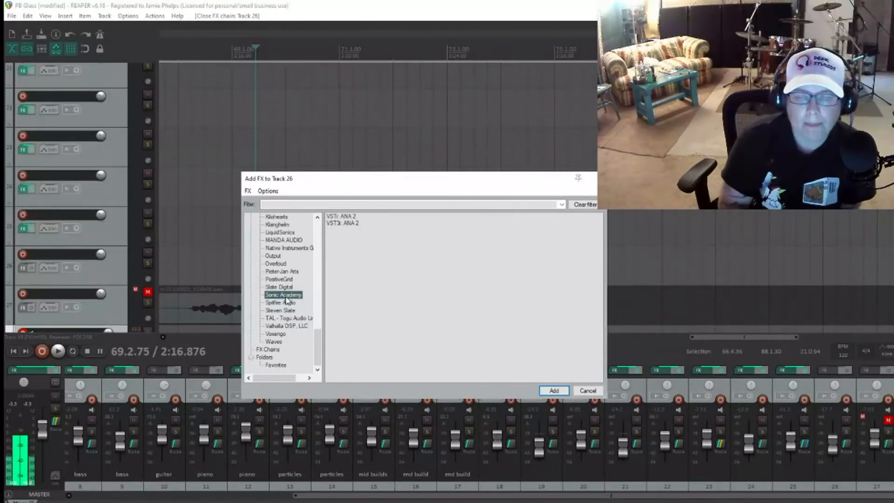
left_click(357, 226)
left_click(553, 390)
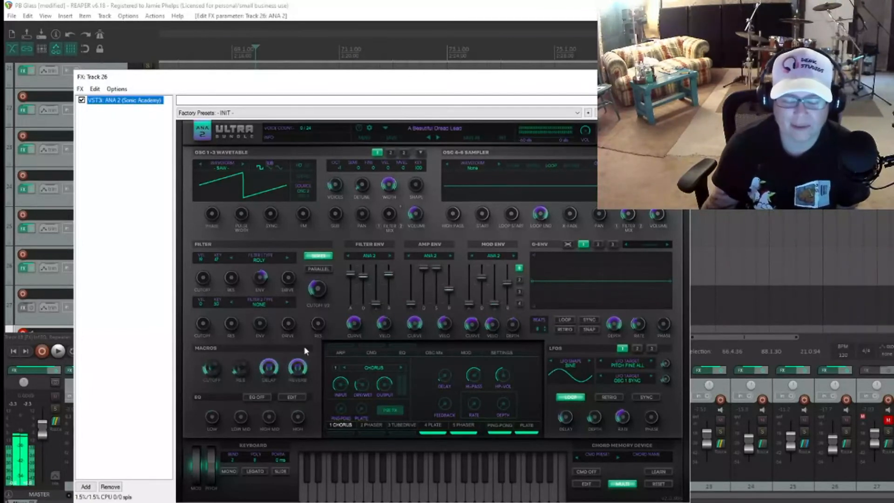
left_click_drag(380, 78, 333, 55)
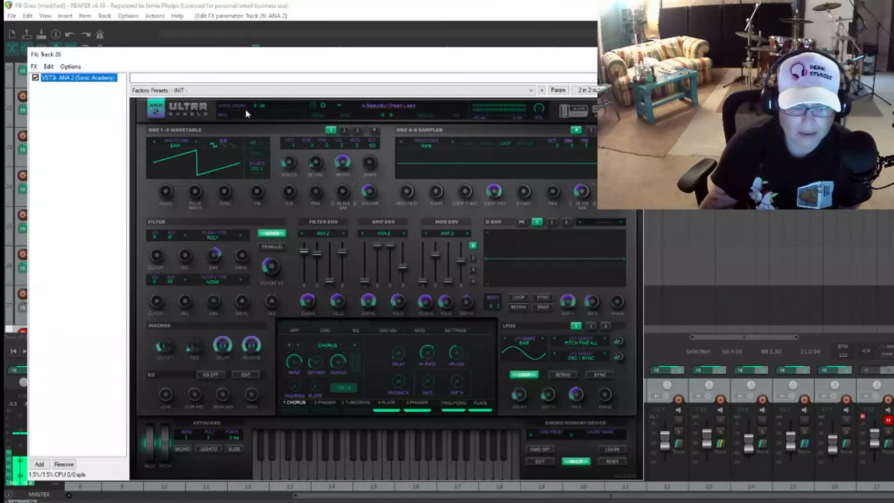
Filter ANA 2's preset browser to the Bass category, Complextro genre and all banks, and look through the matching presets.
left_click(371, 108)
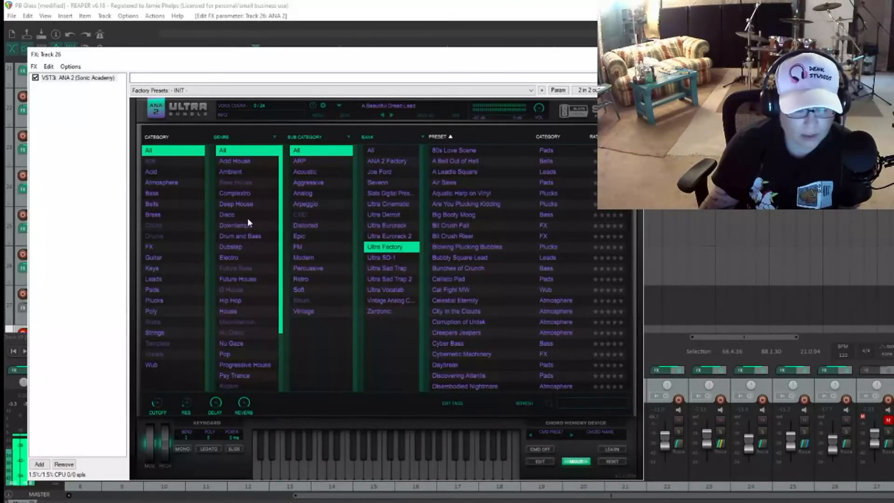
left_click(159, 192)
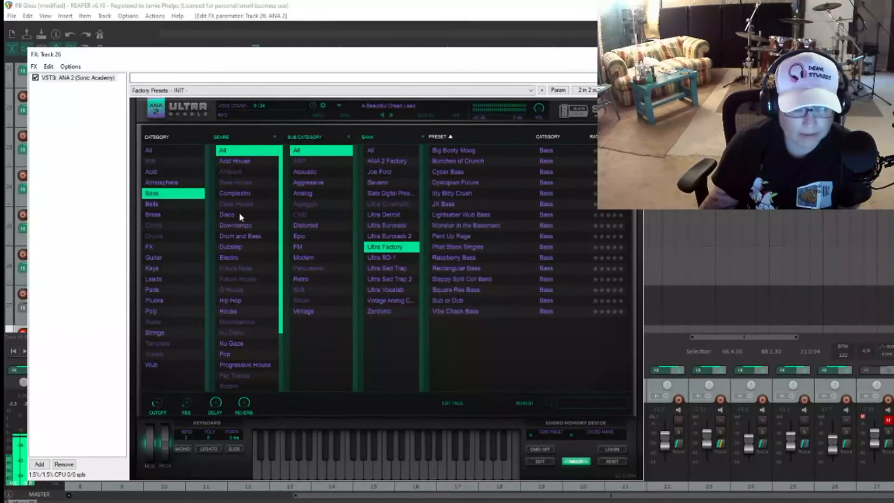
left_click(247, 194)
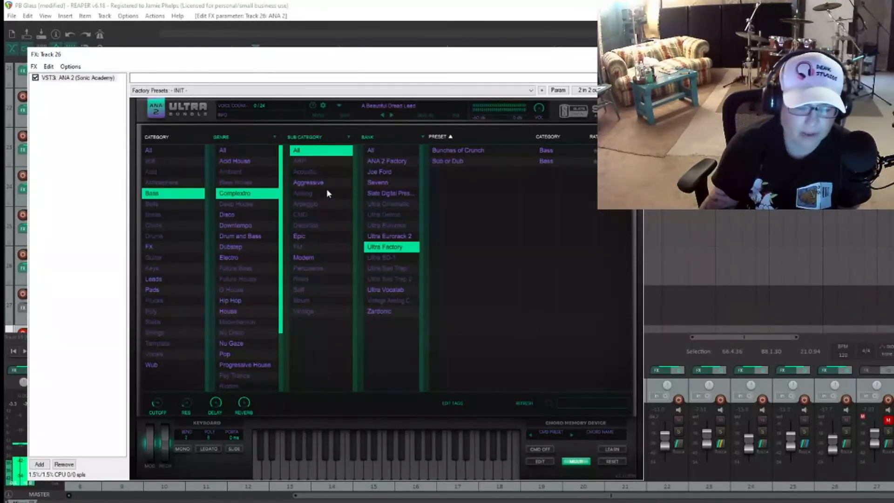
left_click(375, 151)
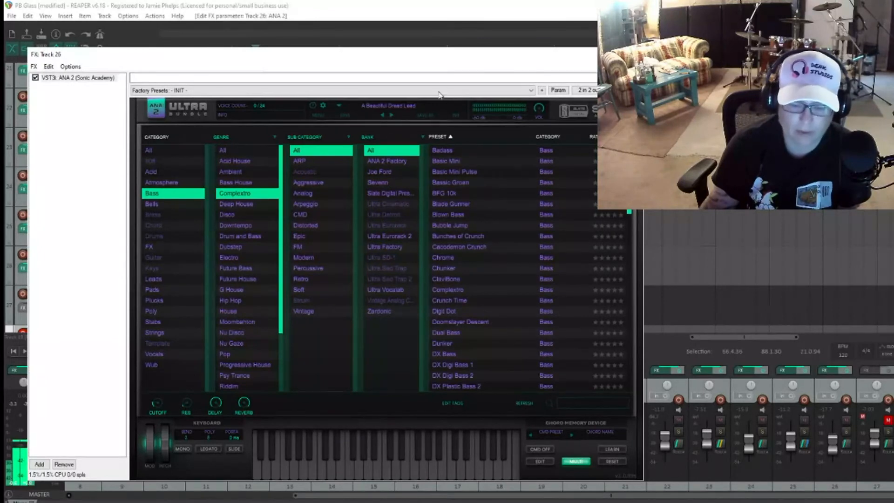
scroll(493, 227, "down", 8)
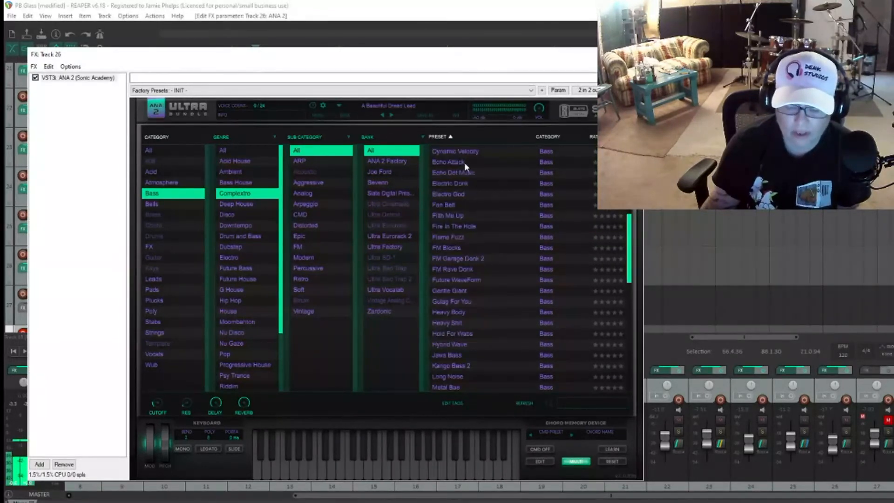
scroll(476, 321, "up", 8)
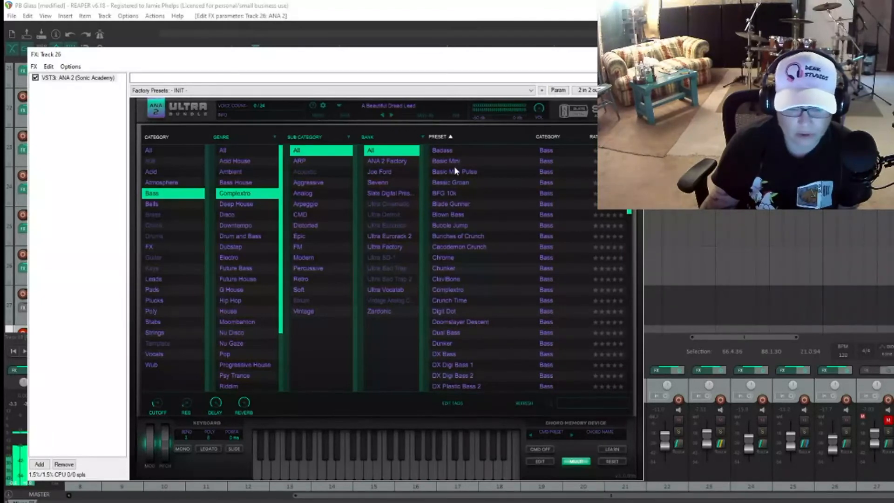
Load the Basic Mini Pulse bass preset in ANA 2 and nudge the pitch wheel slightly upward.
left_click(454, 171)
double_click(447, 175)
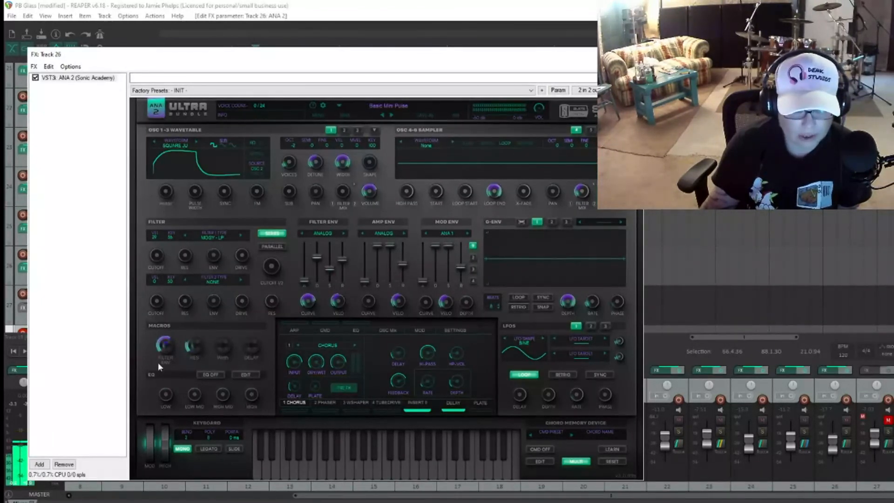
left_click_drag(164, 454, 165, 449)
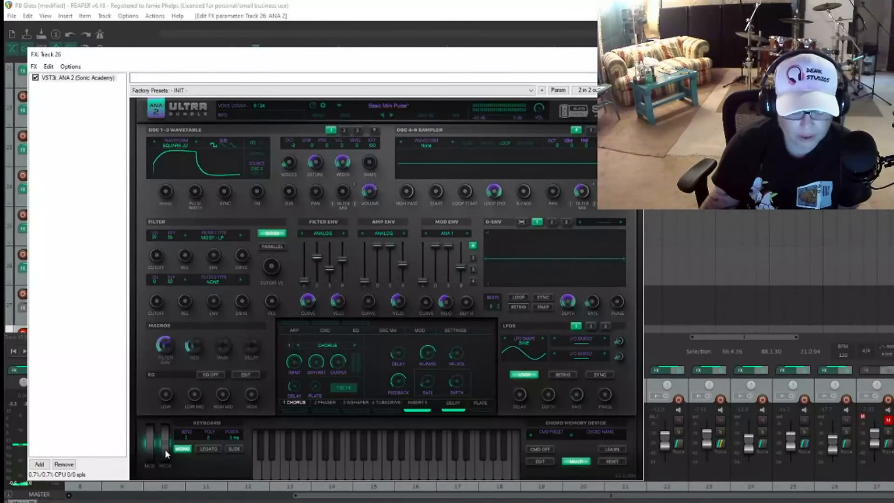